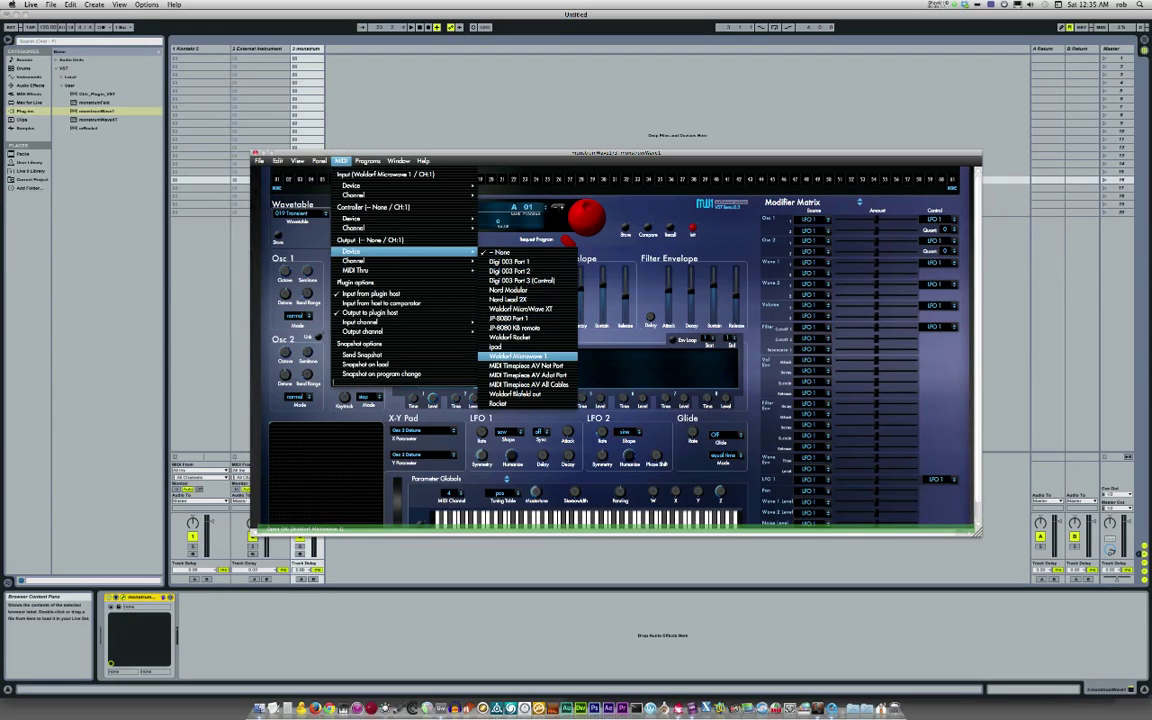
# Set the plug-in's MIDI output device to Waldorf Microwave 1 and enable MIDI Thru from Plugin host to Output device
pyautogui.click(520, 309)
pyautogui.click(341, 161)
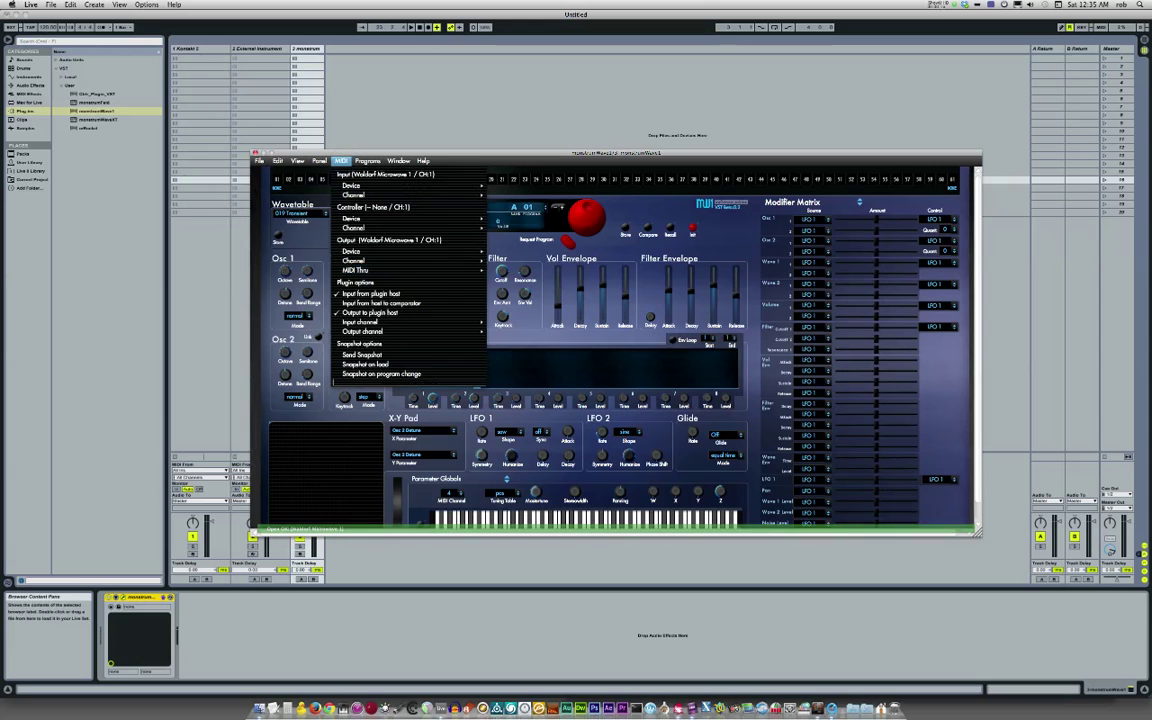
pyautogui.moveTo(355, 270)
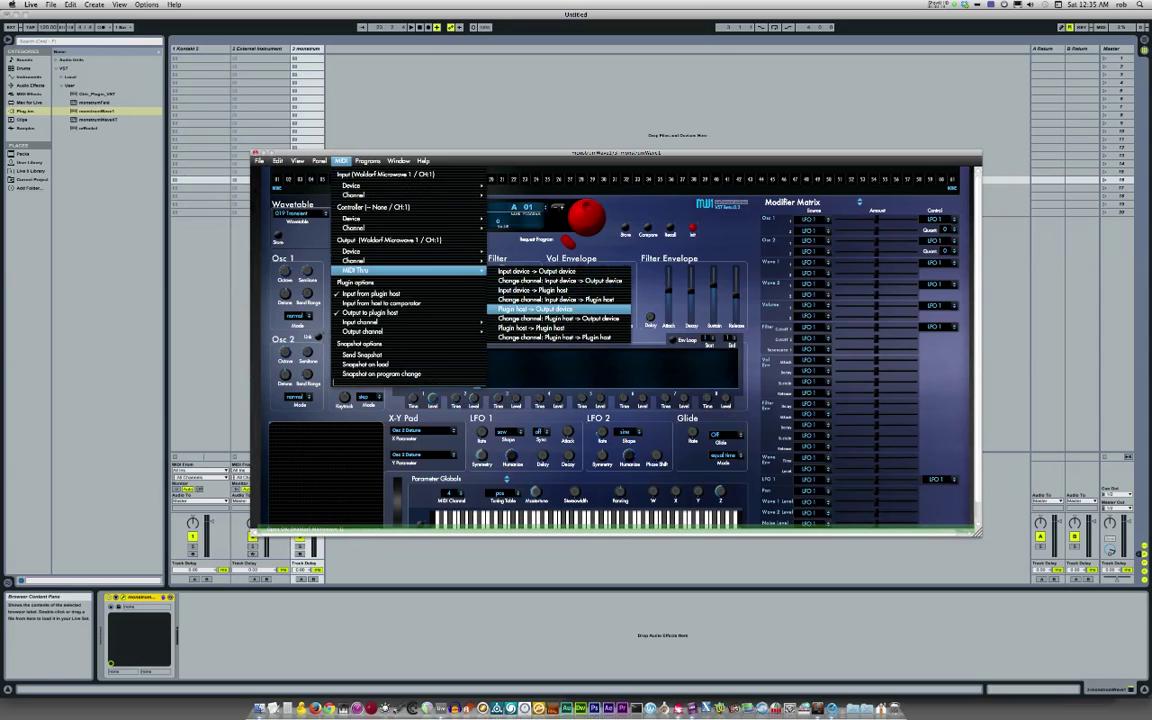
pyautogui.click(540, 309)
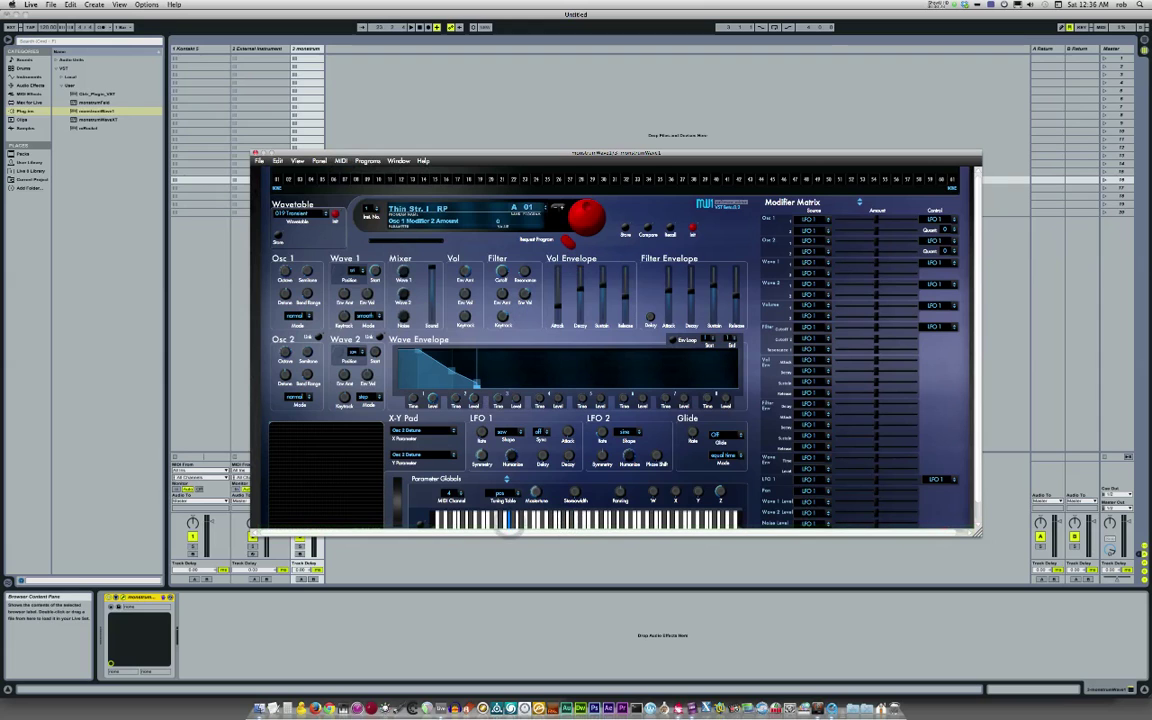
# Load program B 21, switch on to program B 22, and audition both with notes on the on-screen keyboard
pyautogui.click(521, 208)
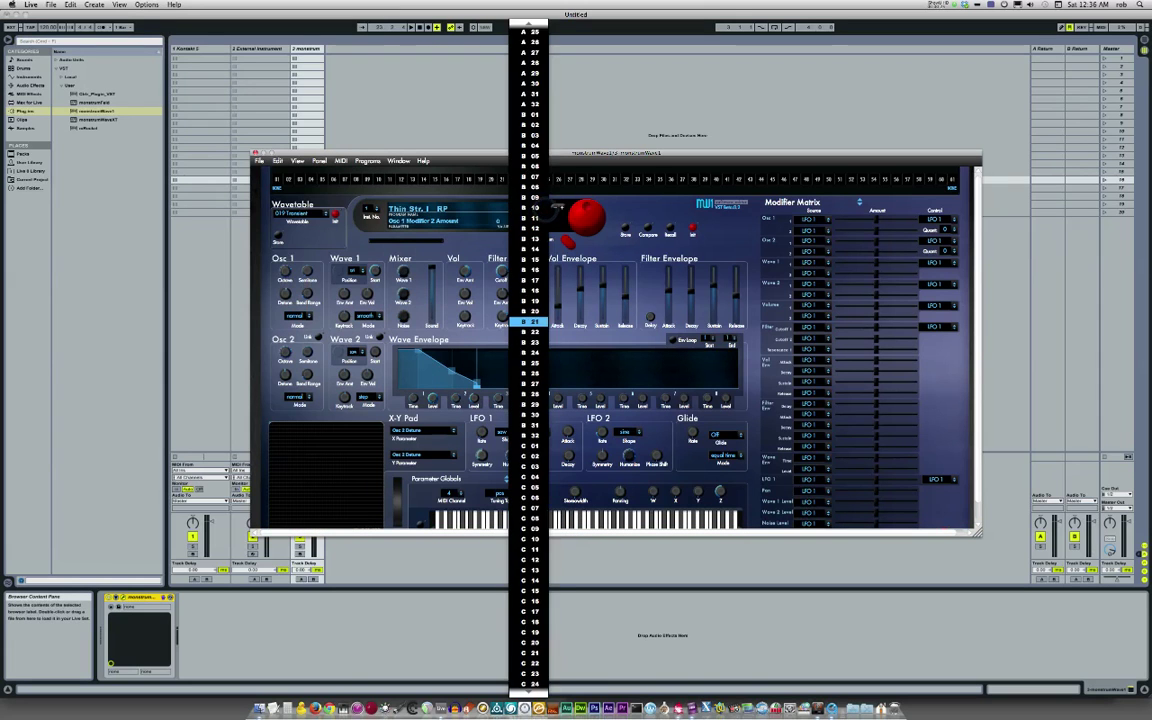
pyautogui.click(527, 321)
pyautogui.click(571, 520)
pyautogui.click(532, 519)
pyautogui.click(518, 520)
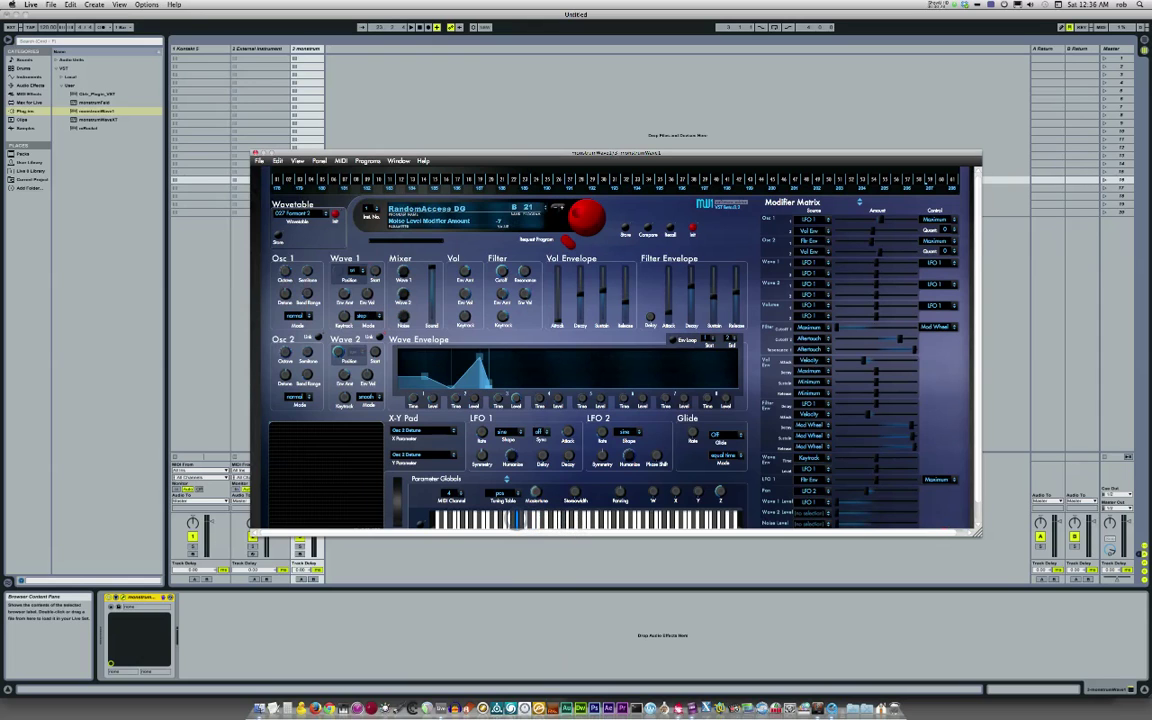
pyautogui.click(588, 521)
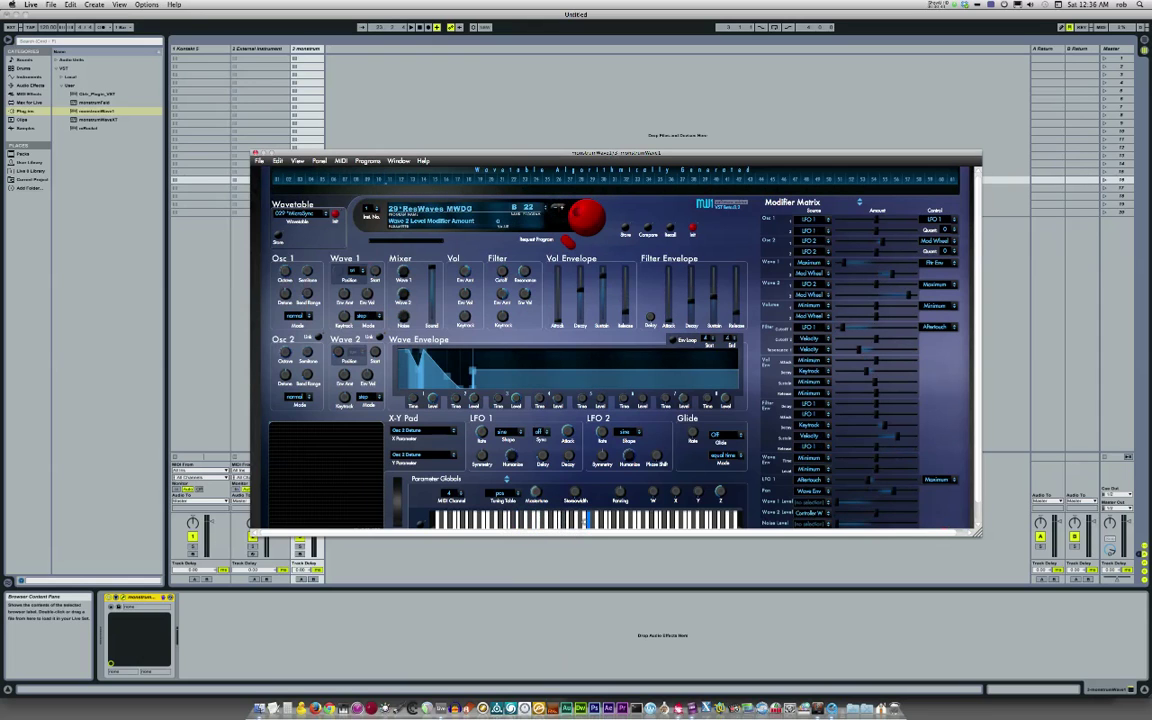
# Enlarge the plug-in window to fit the whole synth panel and audition a note on its keyboard
pyautogui.moveTo(980, 533); pyautogui.dragTo(1028, 573)
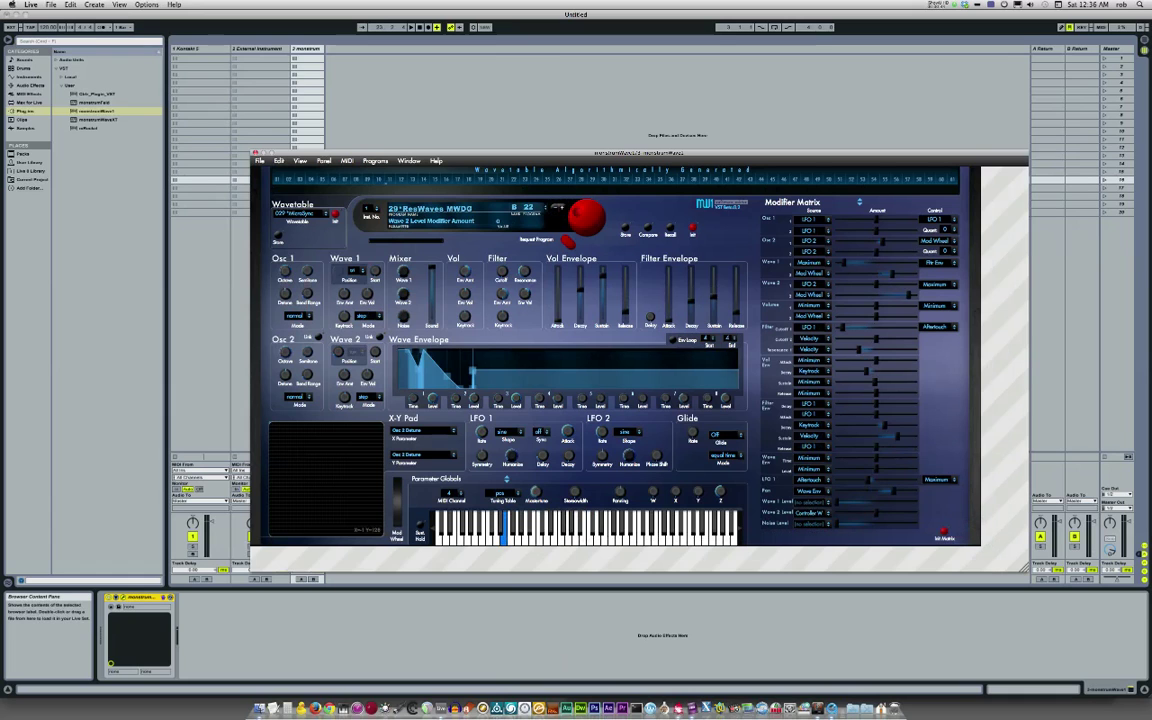
pyautogui.click(560, 538)
pyautogui.click(560, 538)
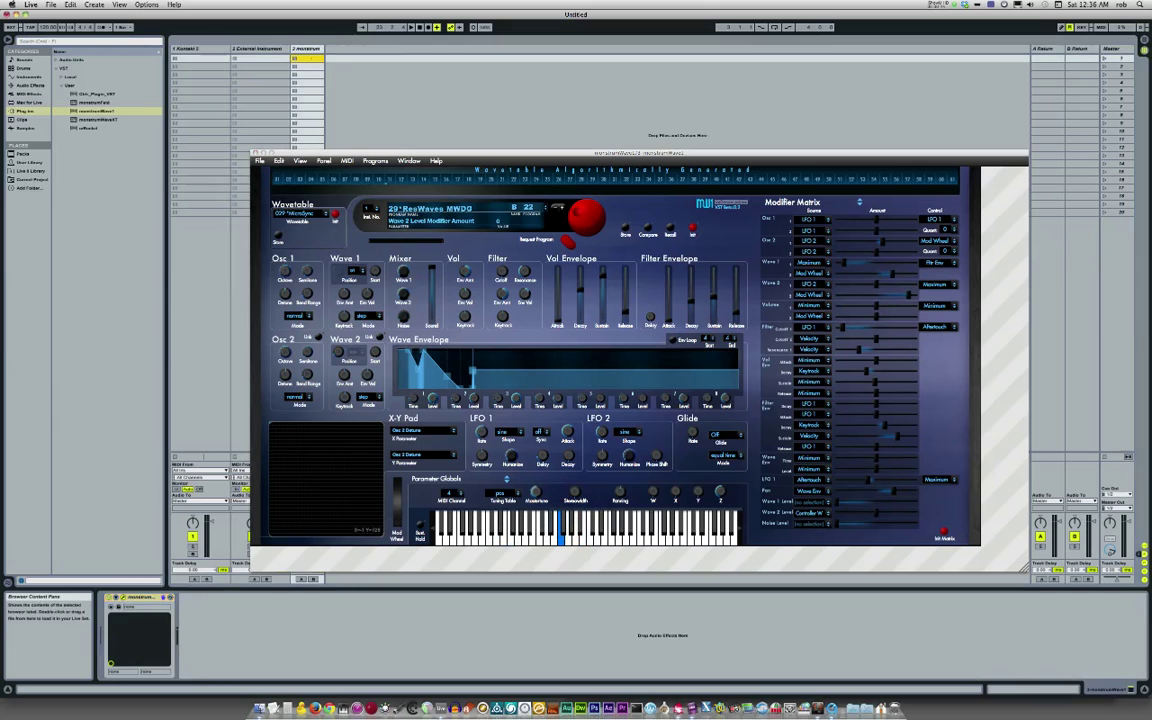
# Create a MIDI clip in the monstrum track's first slot and fill its first half with eight consecutive F#2 notes
pyautogui.doubleClick(311, 58)
pyautogui.moveTo(364, 152); pyautogui.dragTo(410, 54)
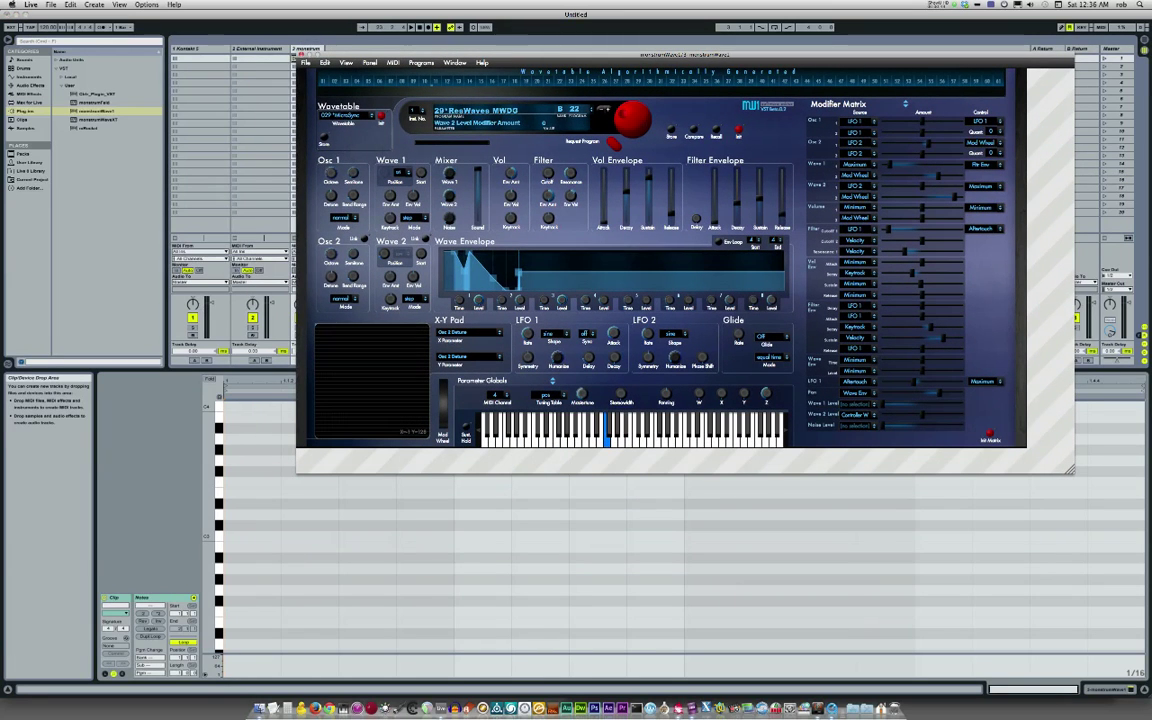
pyautogui.doubleClick(229, 601)
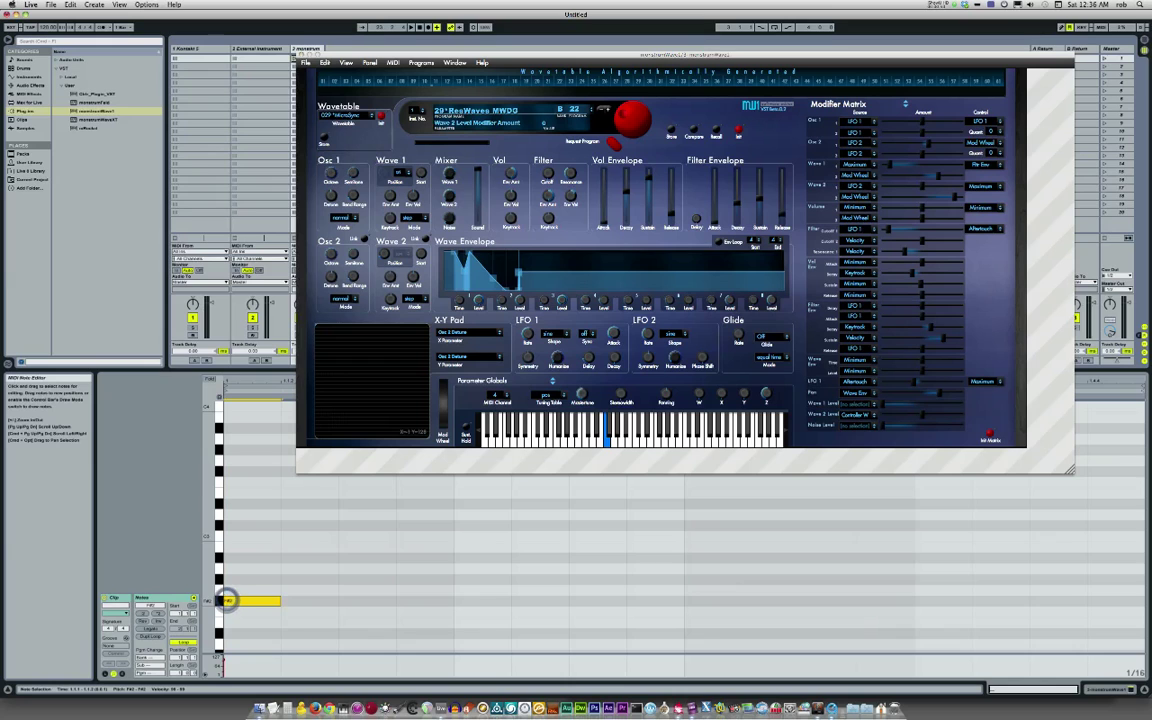
pyautogui.doubleClick(295, 603)
pyautogui.doubleClick(364, 601)
pyautogui.doubleClick(425, 601)
pyautogui.press('super+a')
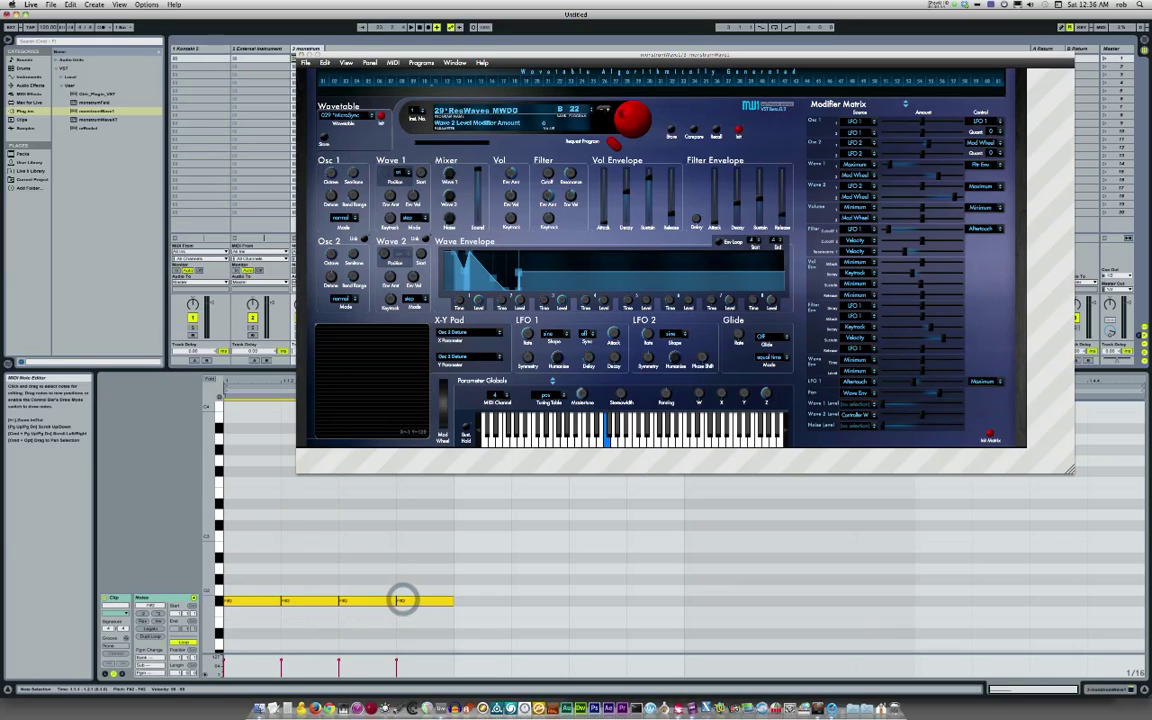
pyautogui.press('super+d')
# Lower the velocities of the fifth and sixth notes in the clip
pyautogui.moveTo(540, 667)
pyautogui.mouseDown()
pyautogui.moveTo(574, 663)
pyautogui.moveTo(511, 661)
pyautogui.mouseUp()
pyautogui.click(573, 663)
pyautogui.click(531, 663)
pyautogui.click(511, 663)
pyautogui.click(454, 663)
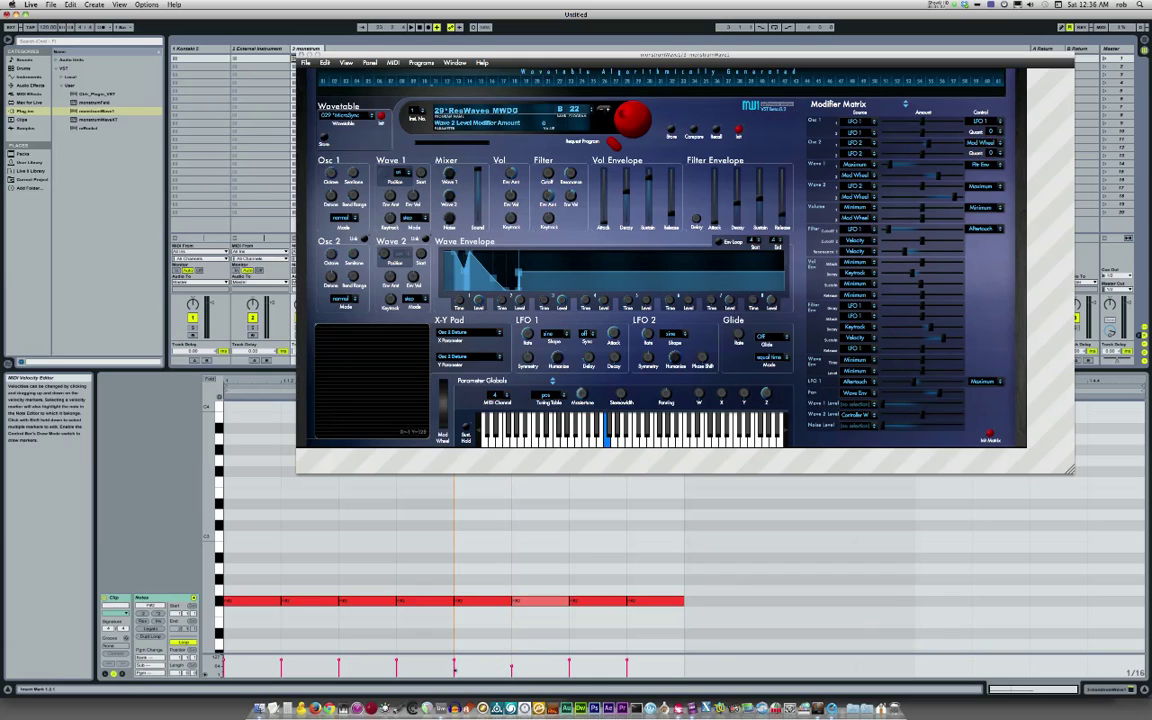
# Turn on Draw Mode and draw varied velocities across the eight notes
pyautogui.click(453, 664)
pyautogui.rightClick(453, 664)
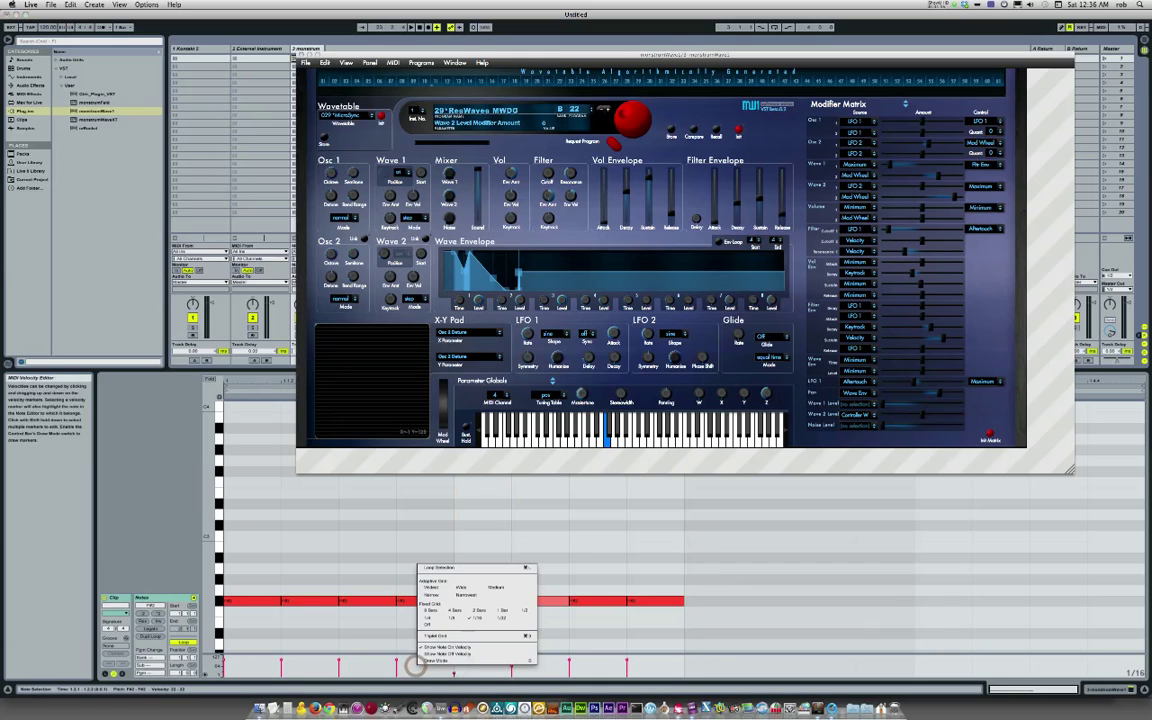
pyautogui.click(420, 661)
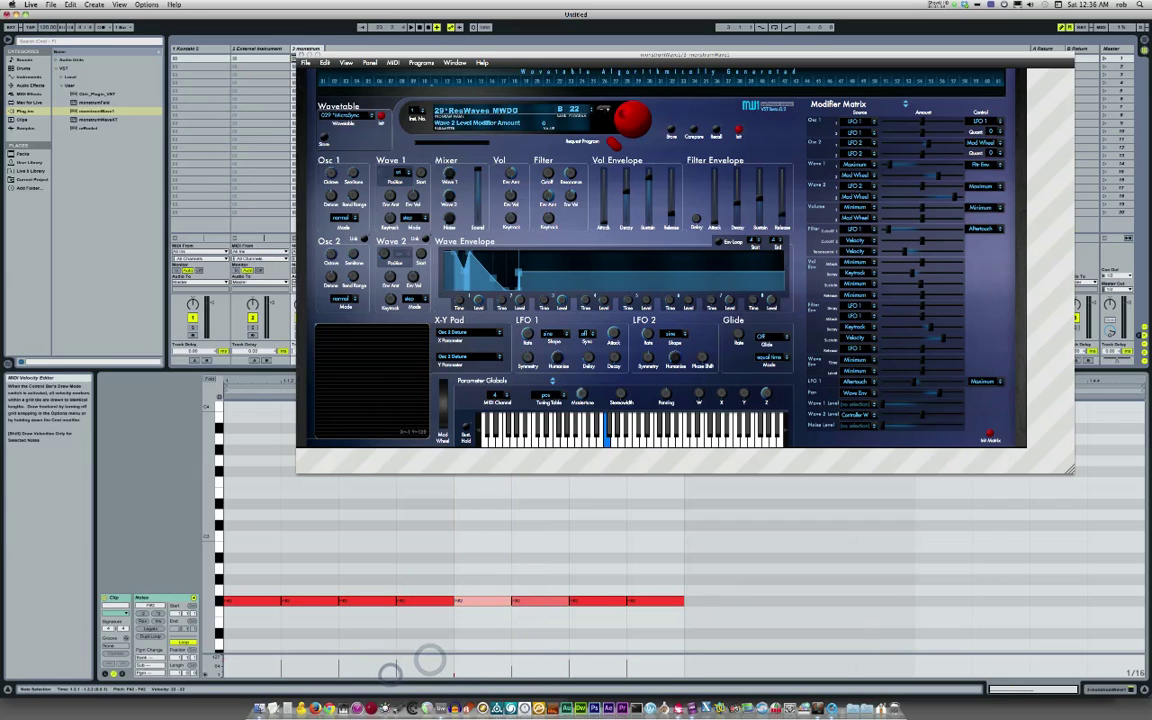
pyautogui.press('super+a')
pyautogui.moveTo(392, 663); pyautogui.dragTo(398, 664)
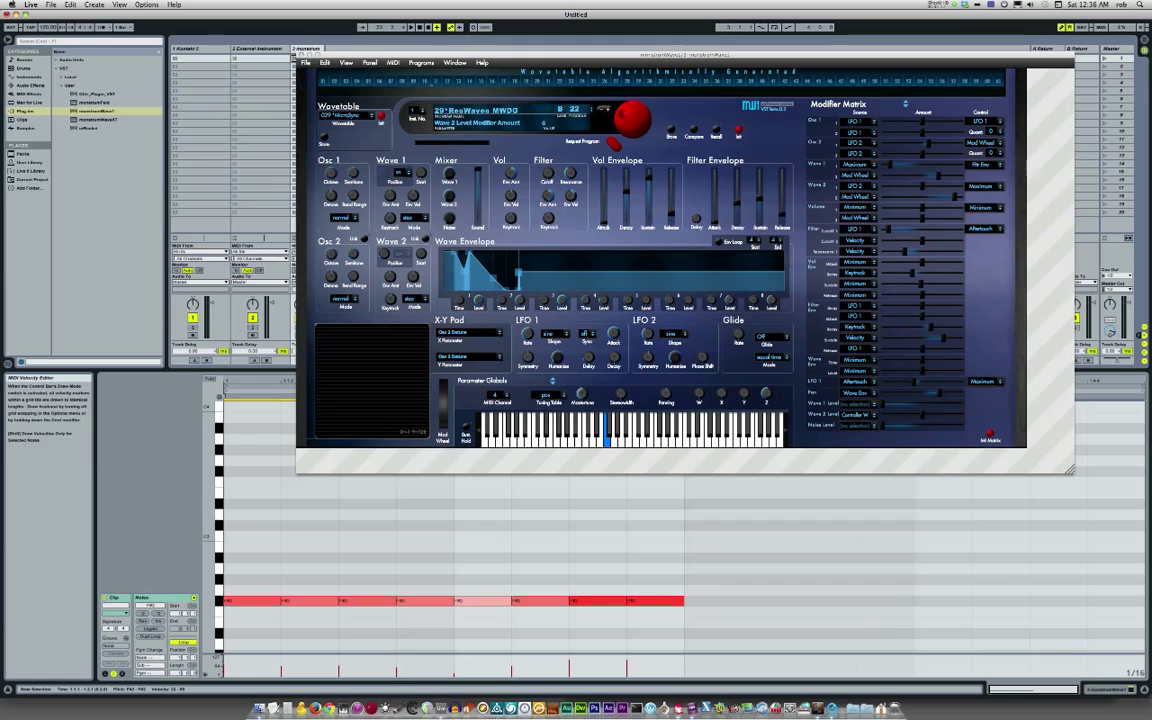
pyautogui.press('super+a')
pyautogui.press('super+z')
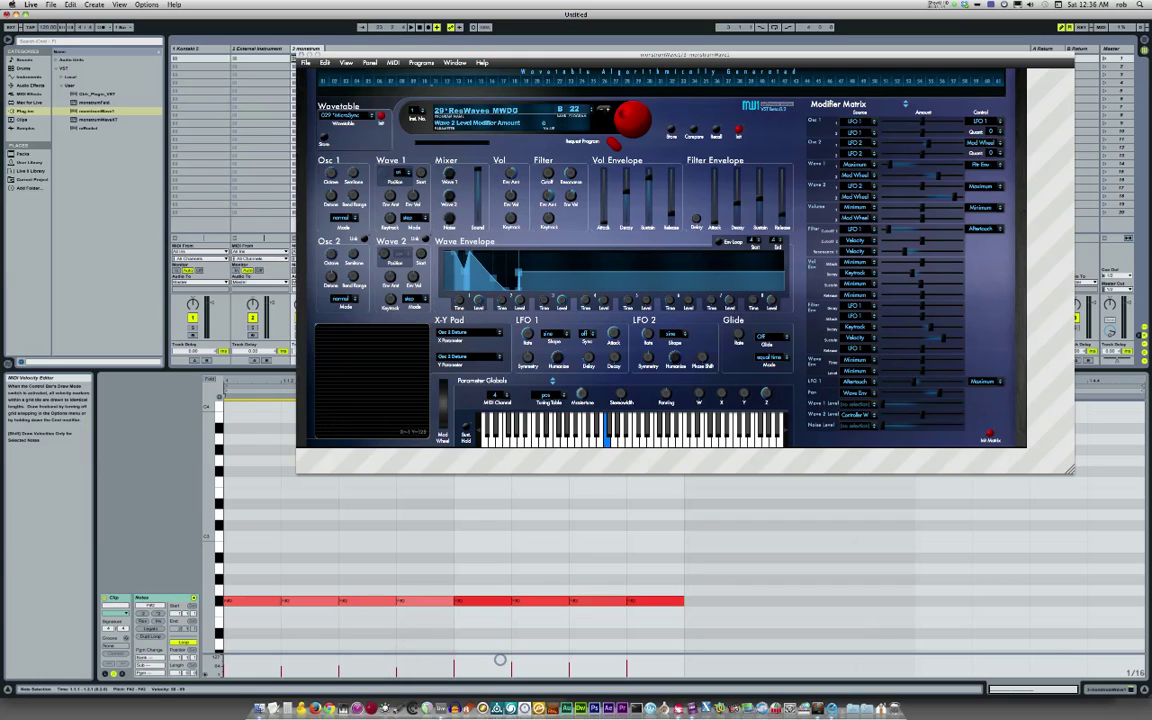
# Duplicate all eight notes into the second half of the clip, and launch the clip
pyautogui.press('super+a')
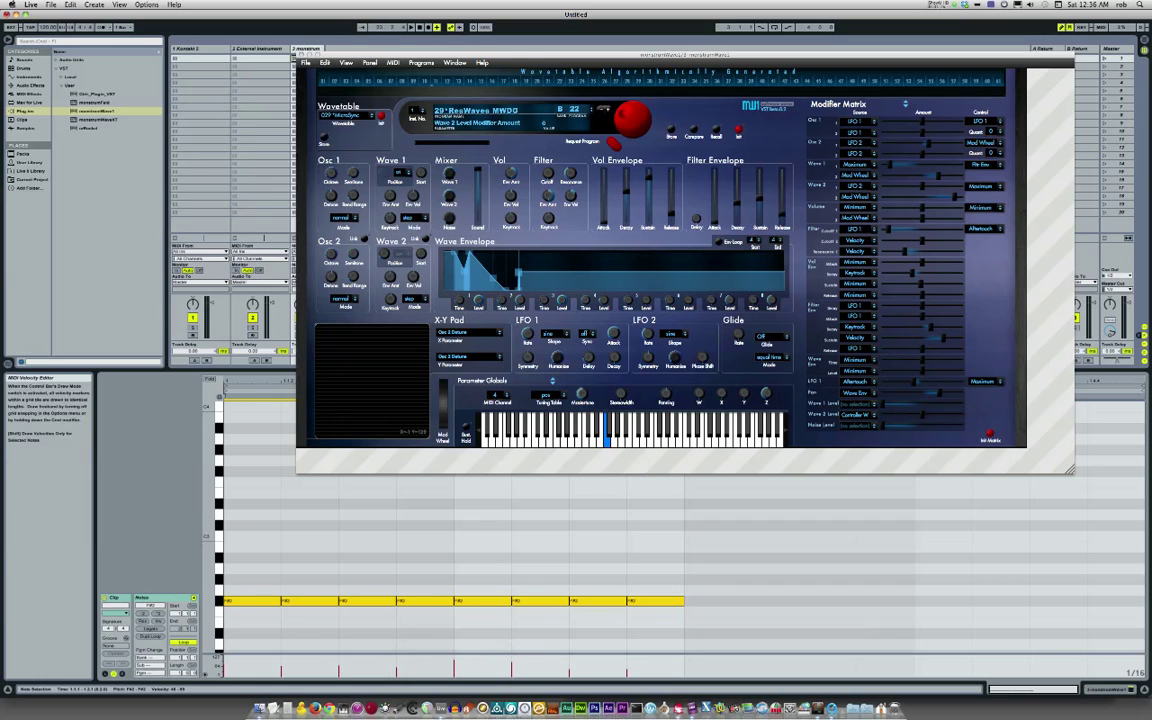
pyautogui.press('super+d')
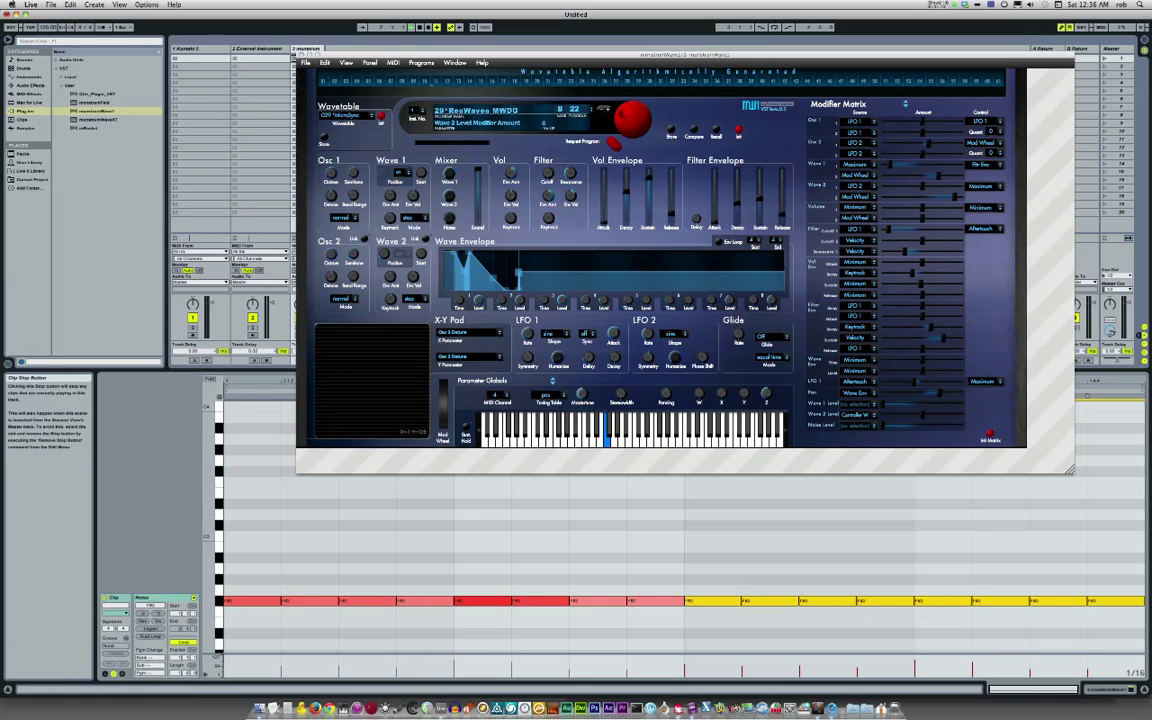
pyautogui.click(293, 59)
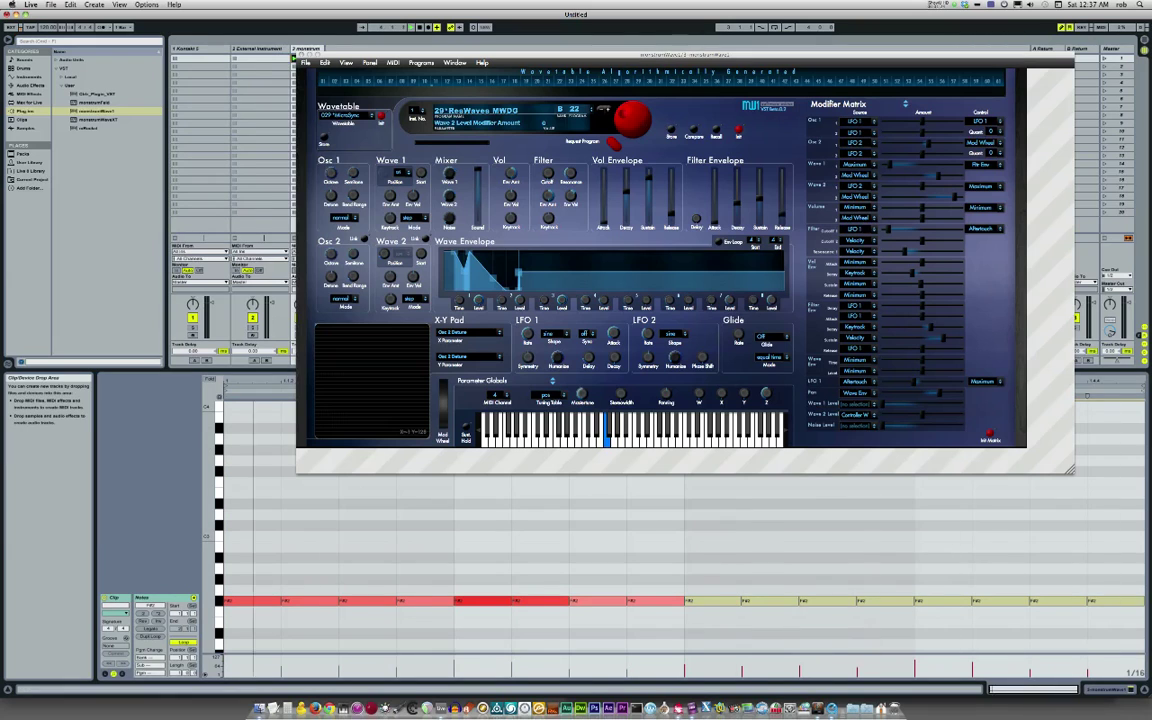
pyautogui.moveTo(536, 55); pyautogui.dragTo(572, 97)
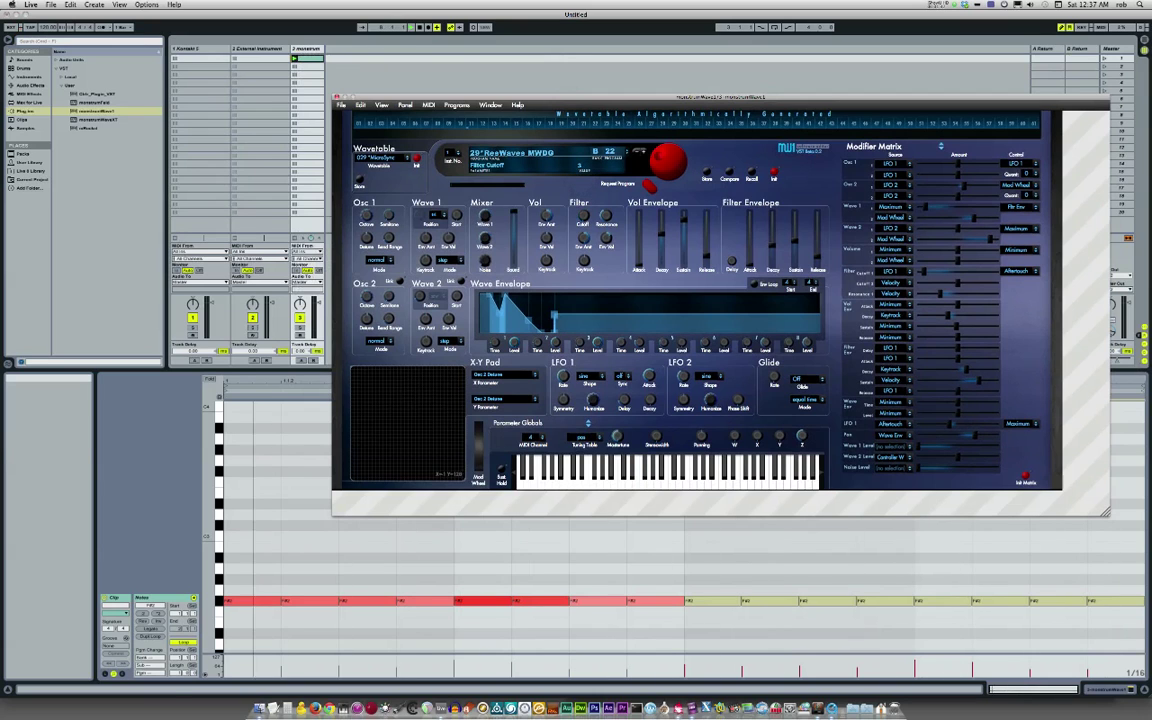
# Redraw the velocities from the clip's last note back to the eighth, and set the Vol Envelope Amount to -46
pyautogui.moveTo(1128, 664); pyautogui.dragTo(630, 673)
pyautogui.click(628, 673)
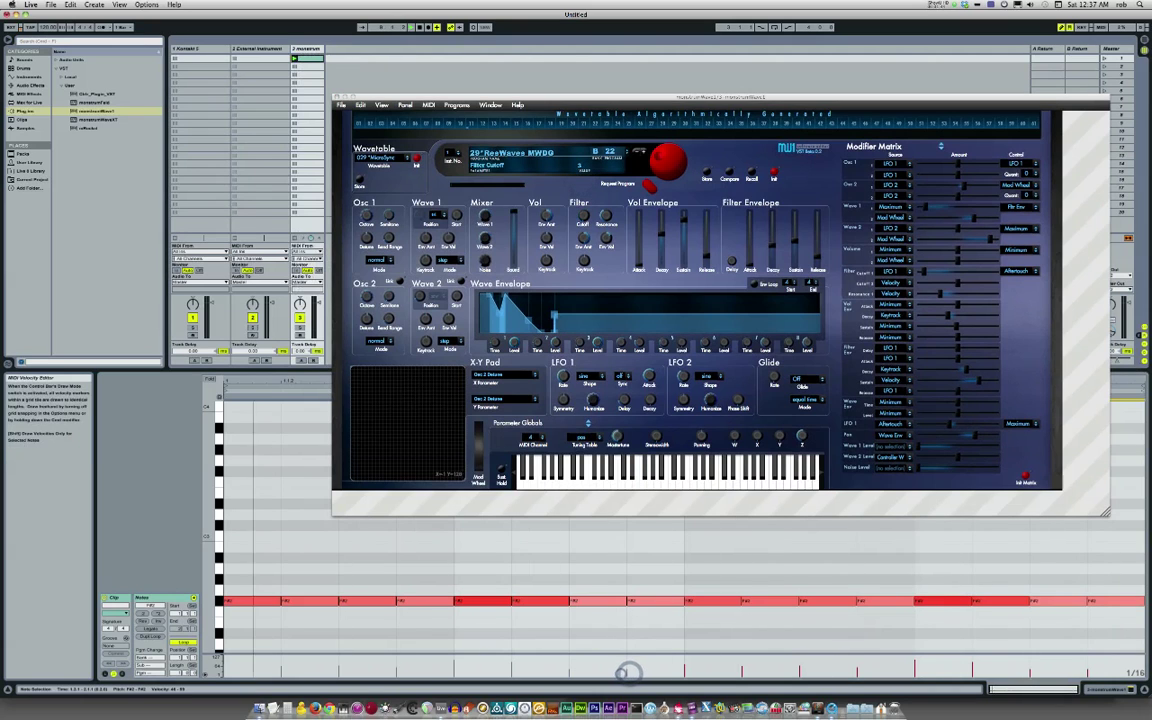
pyautogui.press('super+a')
pyautogui.click(672, 675)
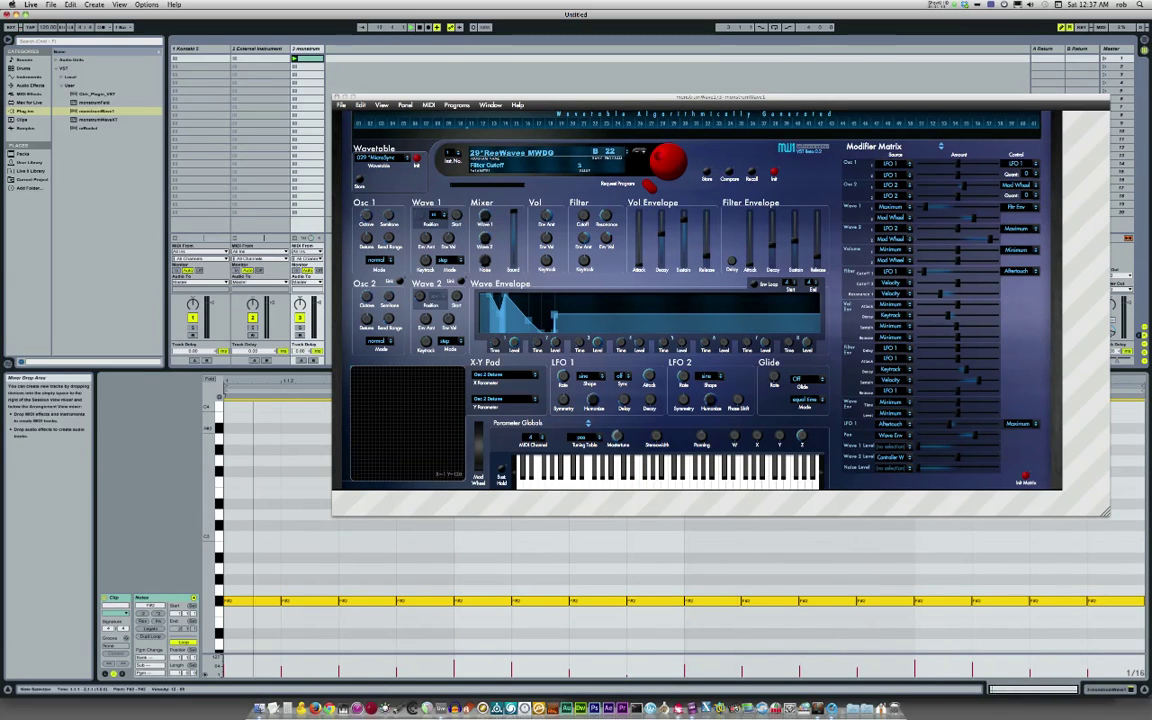
pyautogui.click(546, 216)
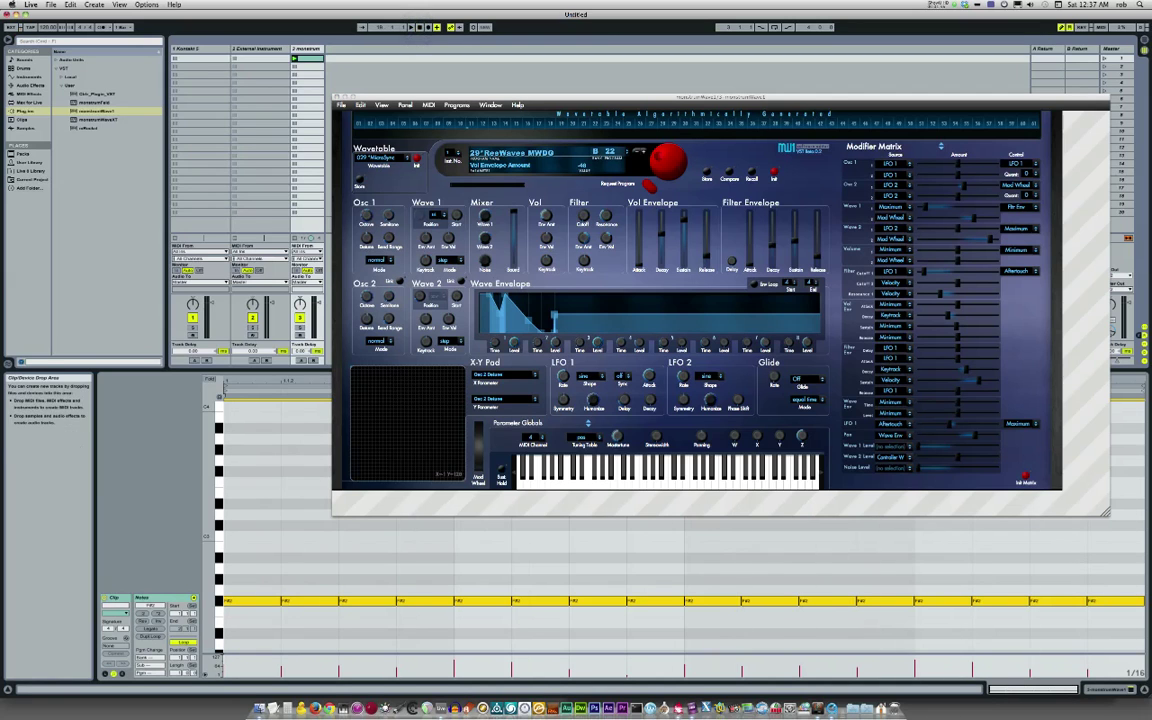
# Place the MIDI clip at the start of the monstrum track in the Arrangement view
pyautogui.moveTo(310, 58); pyautogui.dragTo(341, 83)
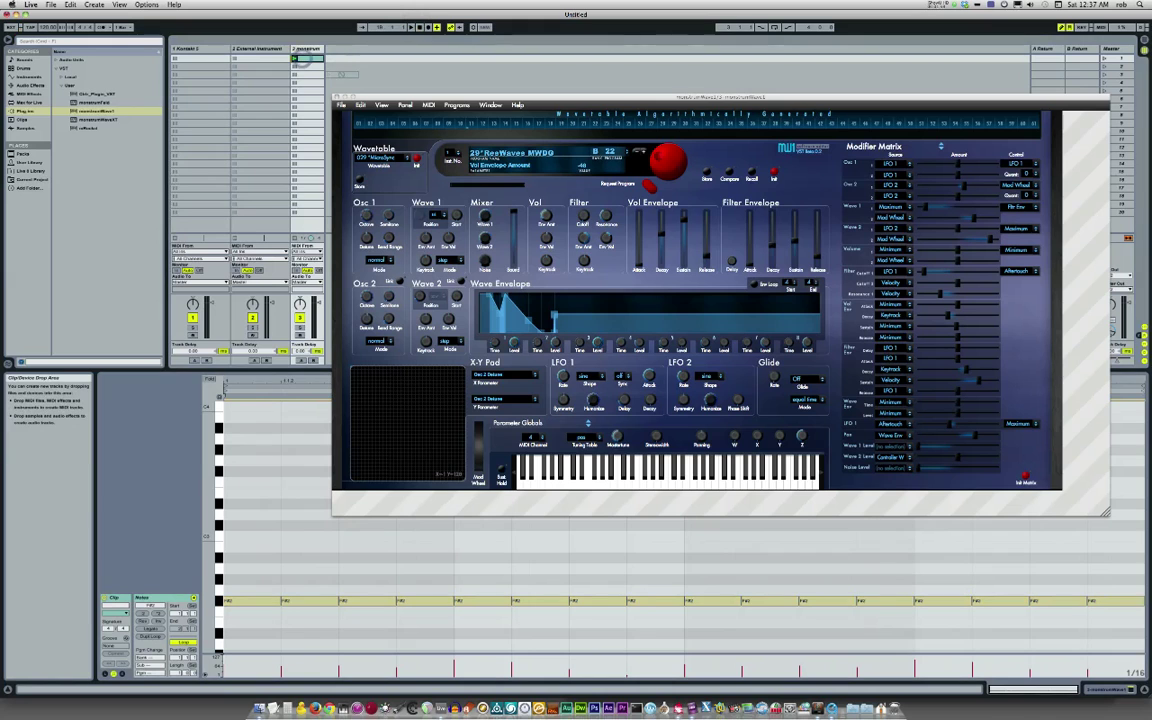
pyautogui.press('Tab')
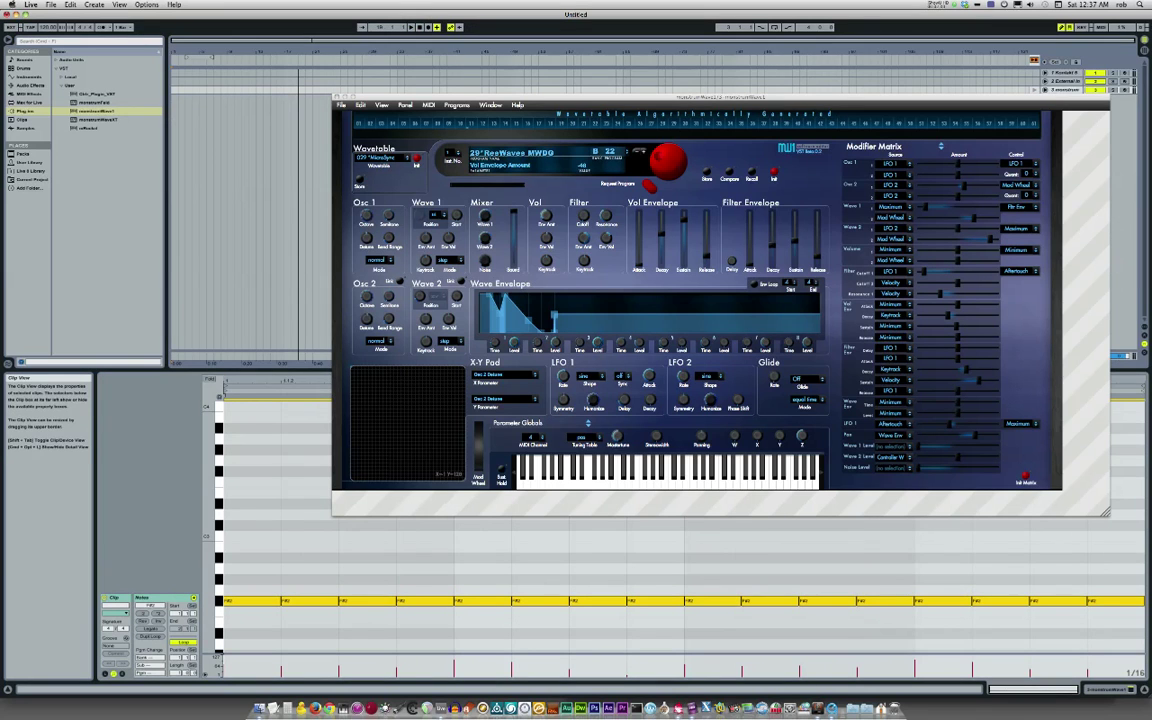
pyautogui.click(922, 73)
pyautogui.moveTo(273, 98); pyautogui.dragTo(175, 90)
pyautogui.moveTo(383, 96); pyautogui.dragTo(294, 157)
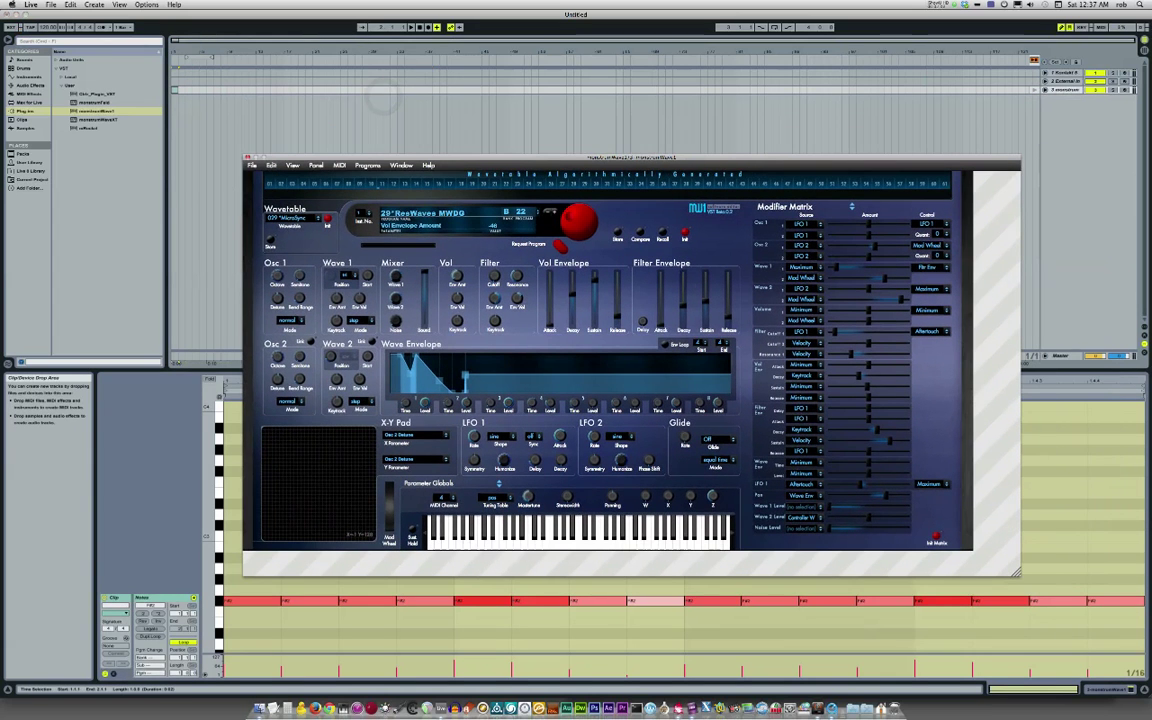
# Extend the clip along the monstrum track from bar 1 to bar 121
pyautogui.click(176, 89)
pyautogui.moveTo(176, 89); pyautogui.dragTo(991, 90)
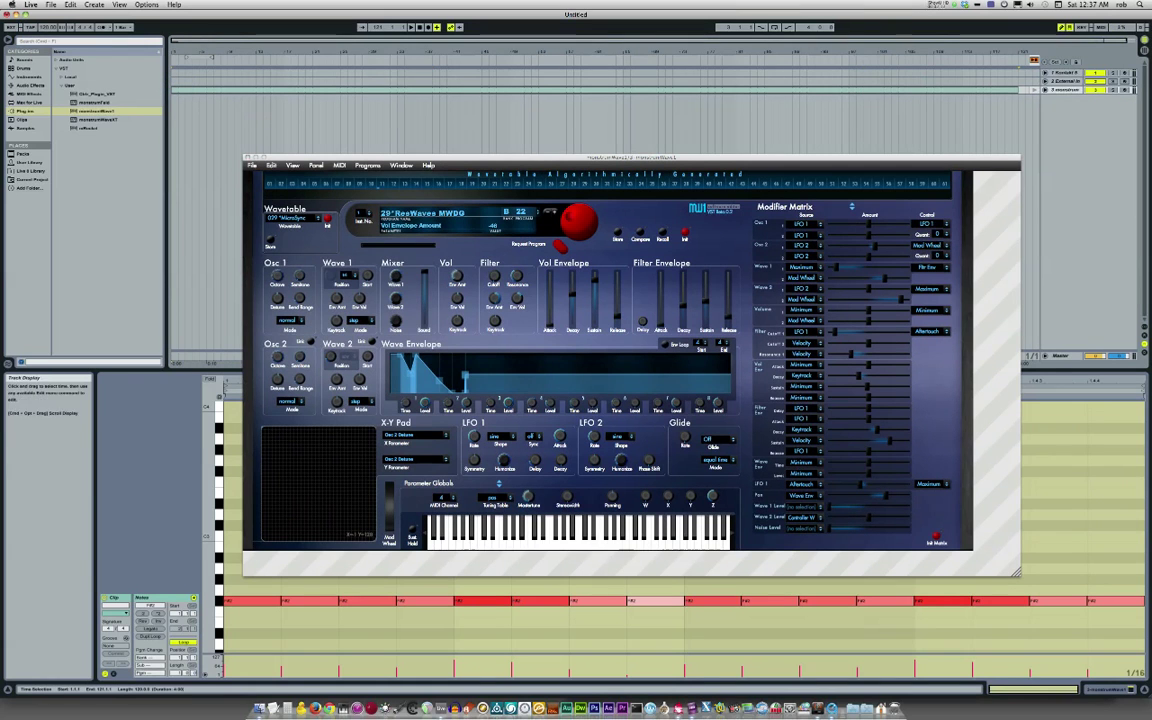
pyautogui.moveTo(700, 157); pyautogui.dragTo(729, 111)
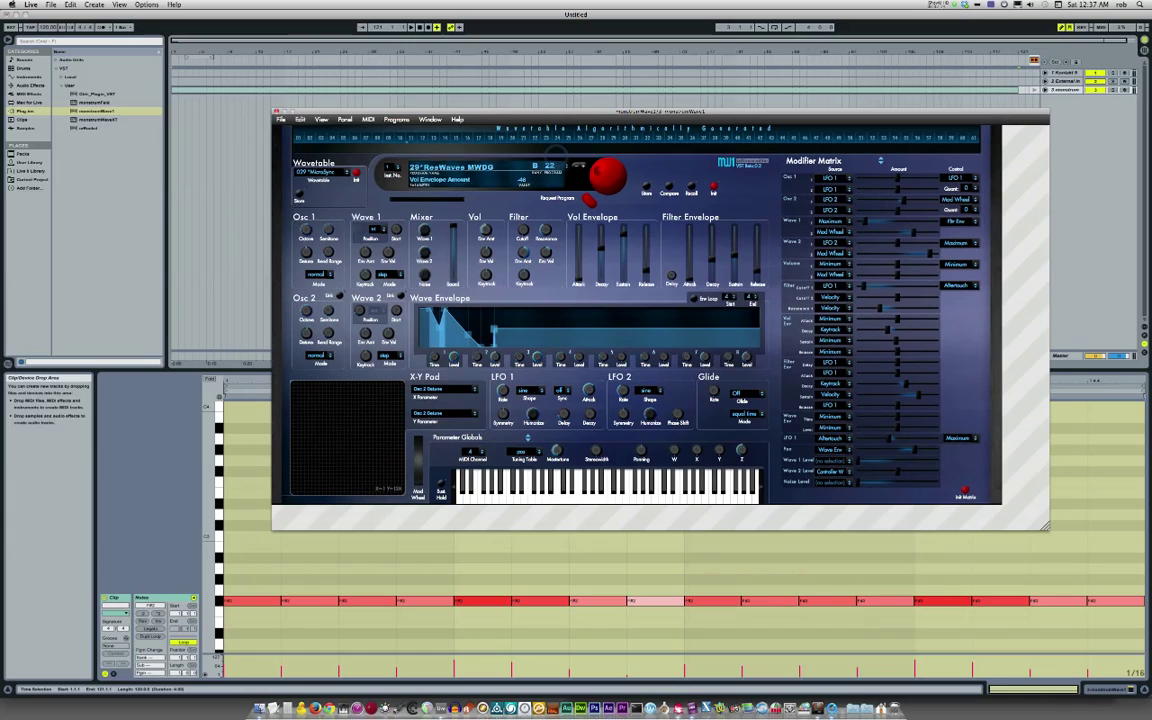
# Turn on Configure for the monstrum device, add the filter cutoff, resonance, both envelope amounts and keytrack parameters, and start arrangement playback
pyautogui.click(1104, 689)
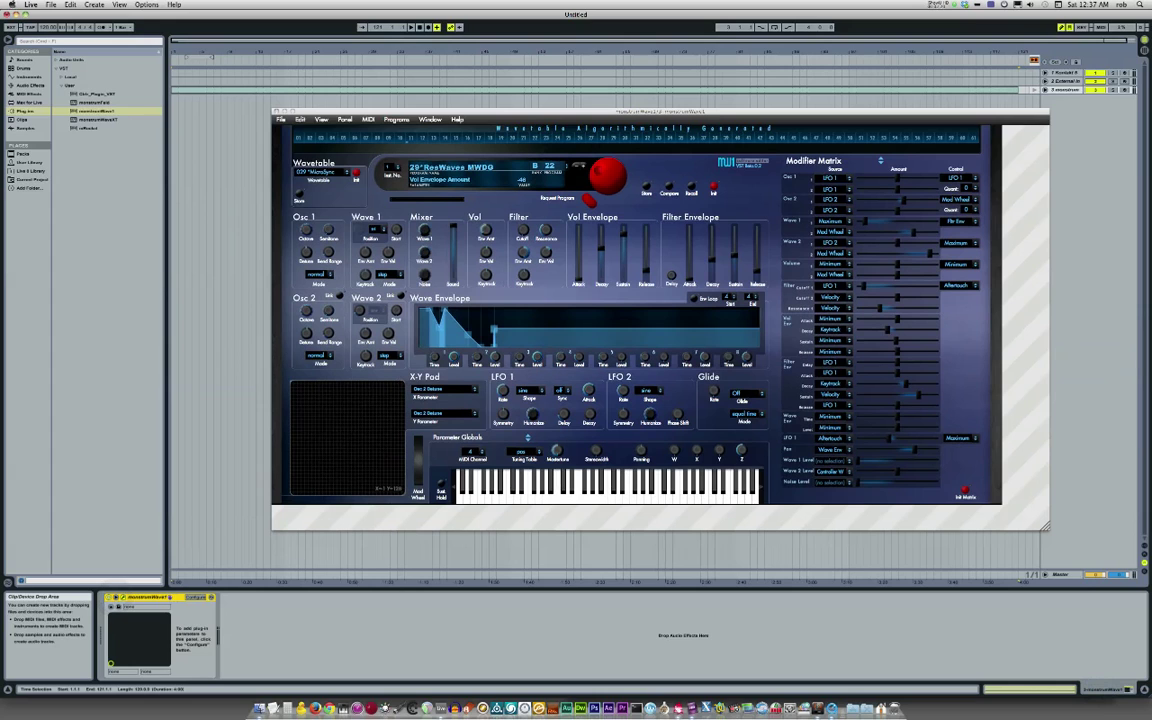
pyautogui.click(196, 597)
pyautogui.click(523, 231)
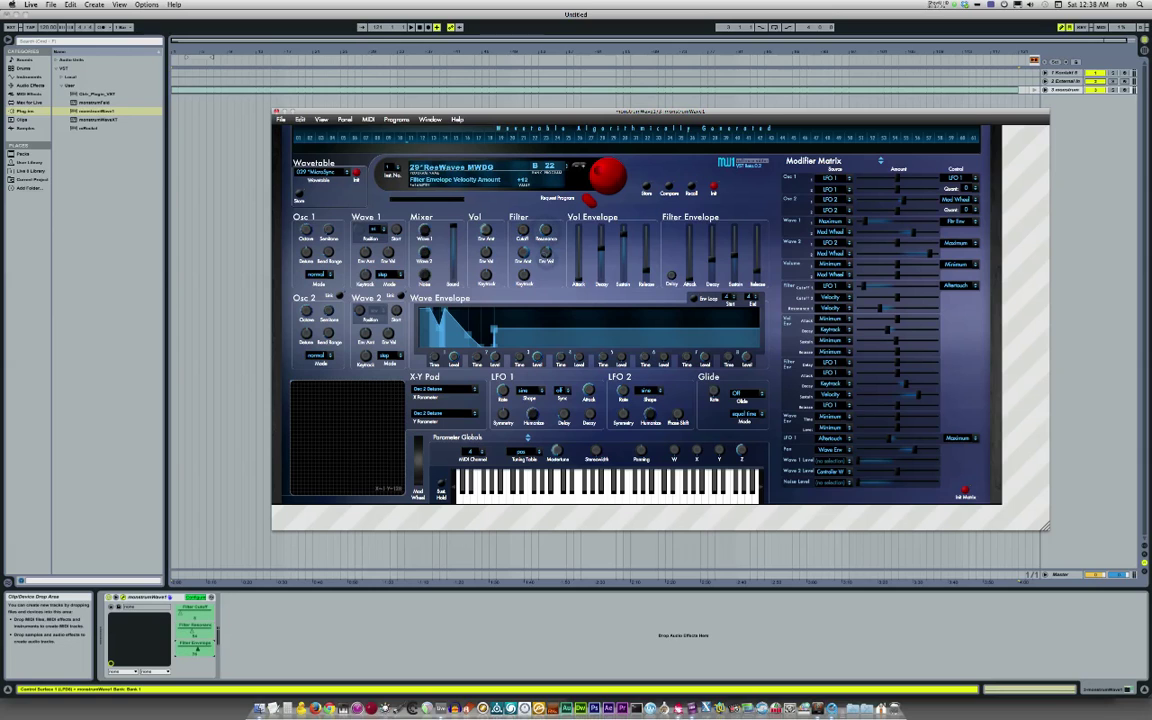
pyautogui.click(411, 28)
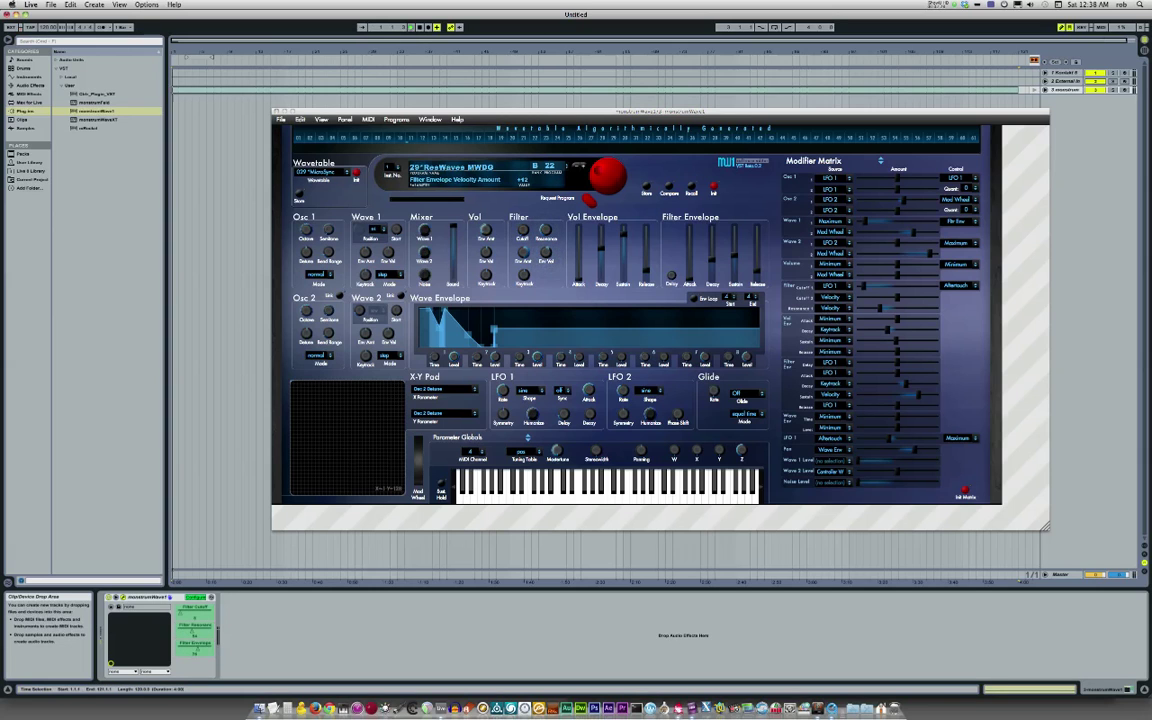
pyautogui.click(523, 253)
pyautogui.click(523, 275)
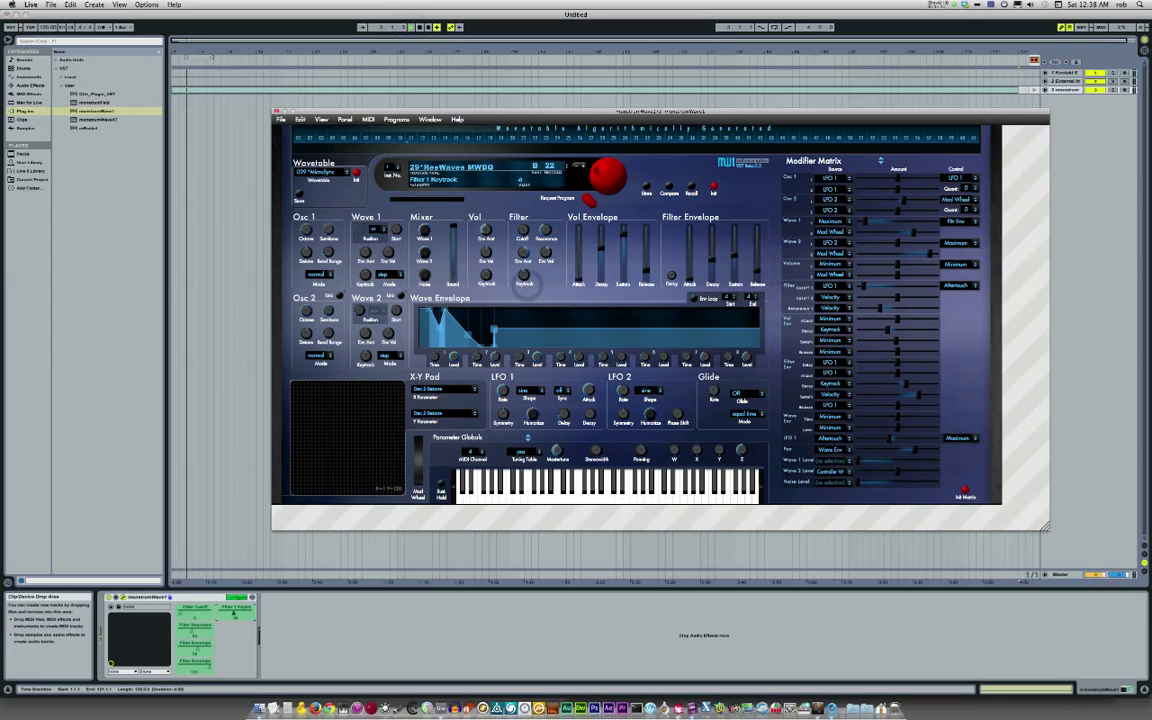
# Add the volume envelope velocity, the mixer's Wave 1, Wave 2 and Noise, and both startwave positions to the configured parameters
pyautogui.click(486, 260)
pyautogui.click(424, 231)
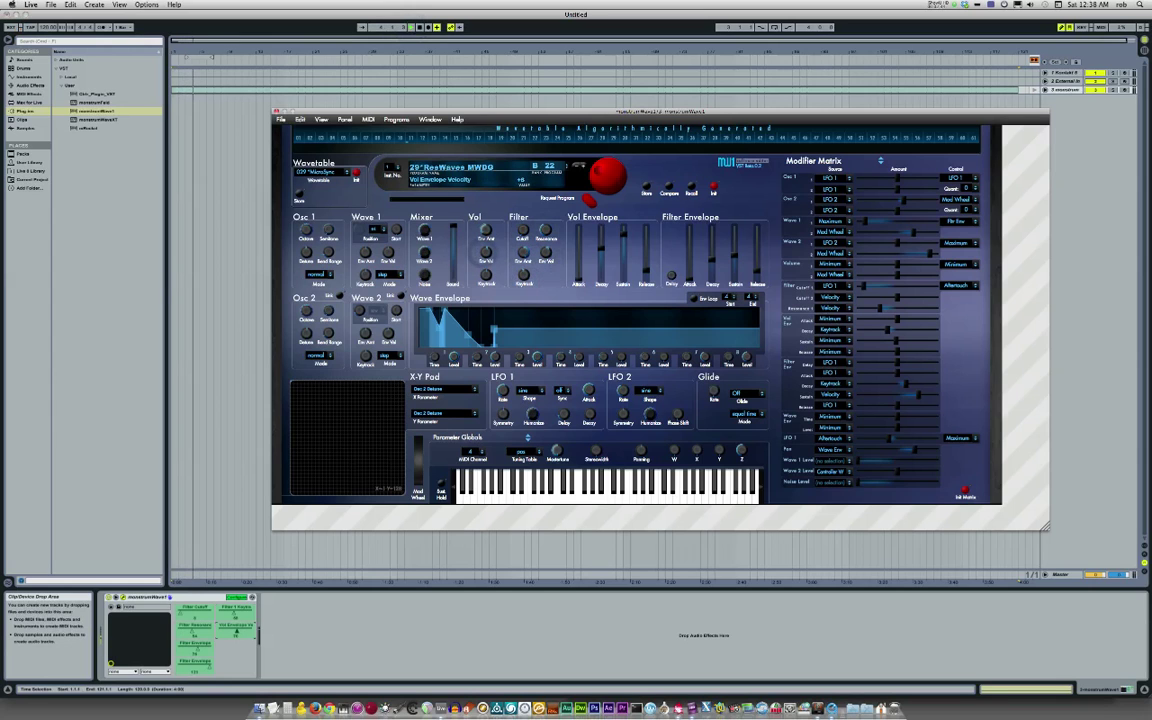
pyautogui.click(425, 254)
pyautogui.click(425, 274)
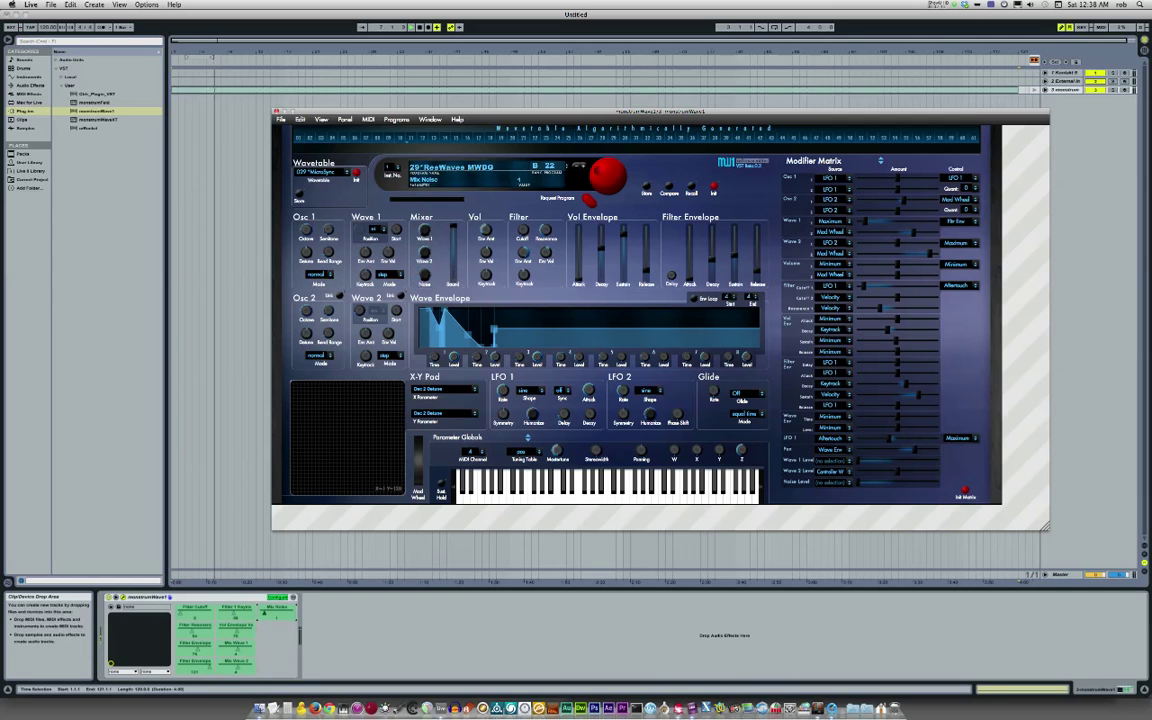
pyautogui.click(361, 231)
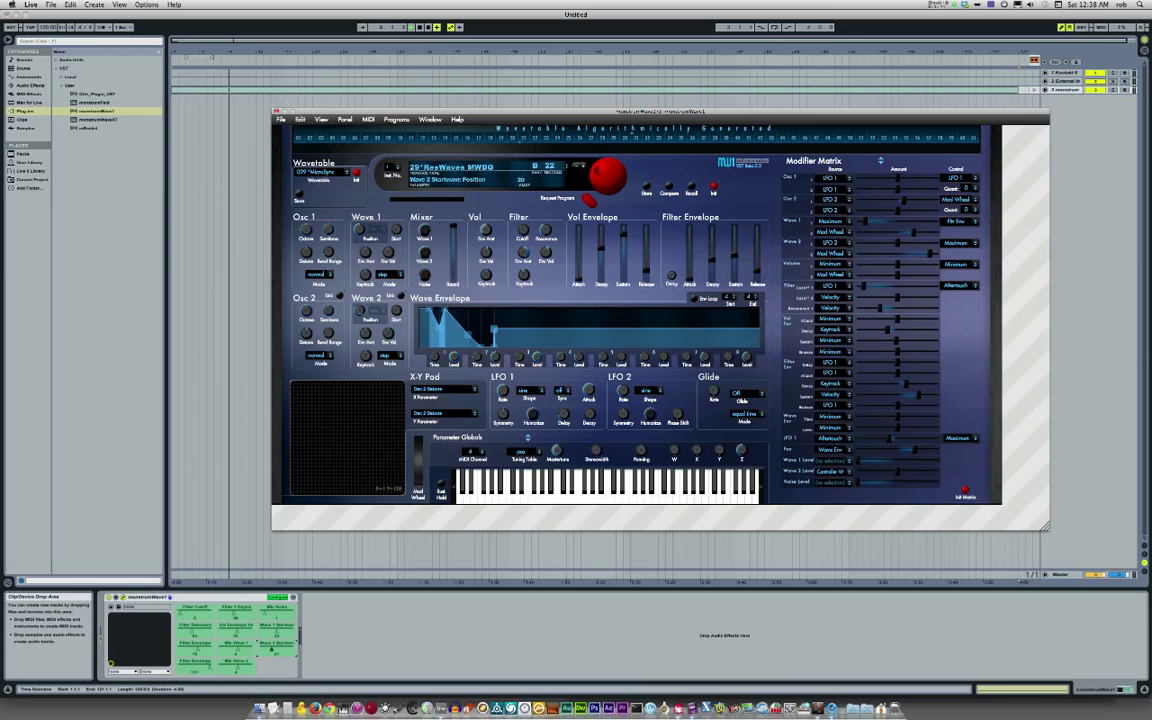
# Vary the Wave 2 startwave position and move the monstrumWave1 window down, clear of the track lanes
pyautogui.click(361, 311)
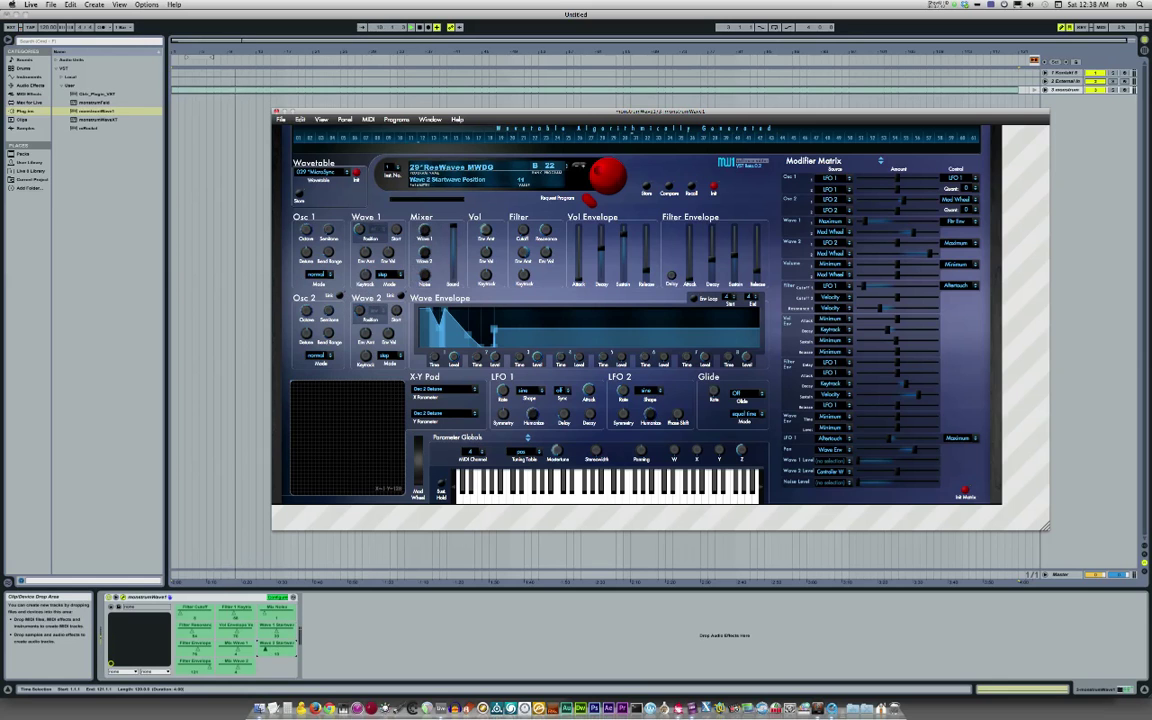
pyautogui.moveTo(358, 112); pyautogui.dragTo(360, 141)
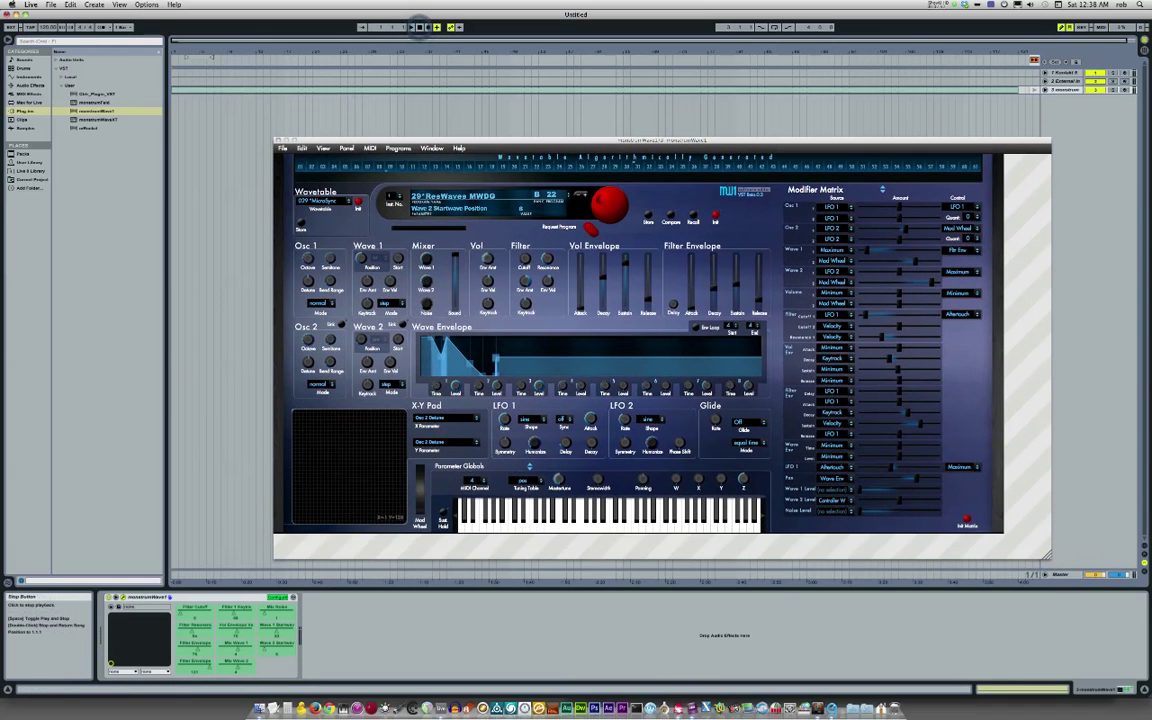
# Record automation of both startwave positions, filter cutoff and filter resonance into the arrangement, with the monstrum track unfolded
pyautogui.click(427, 26)
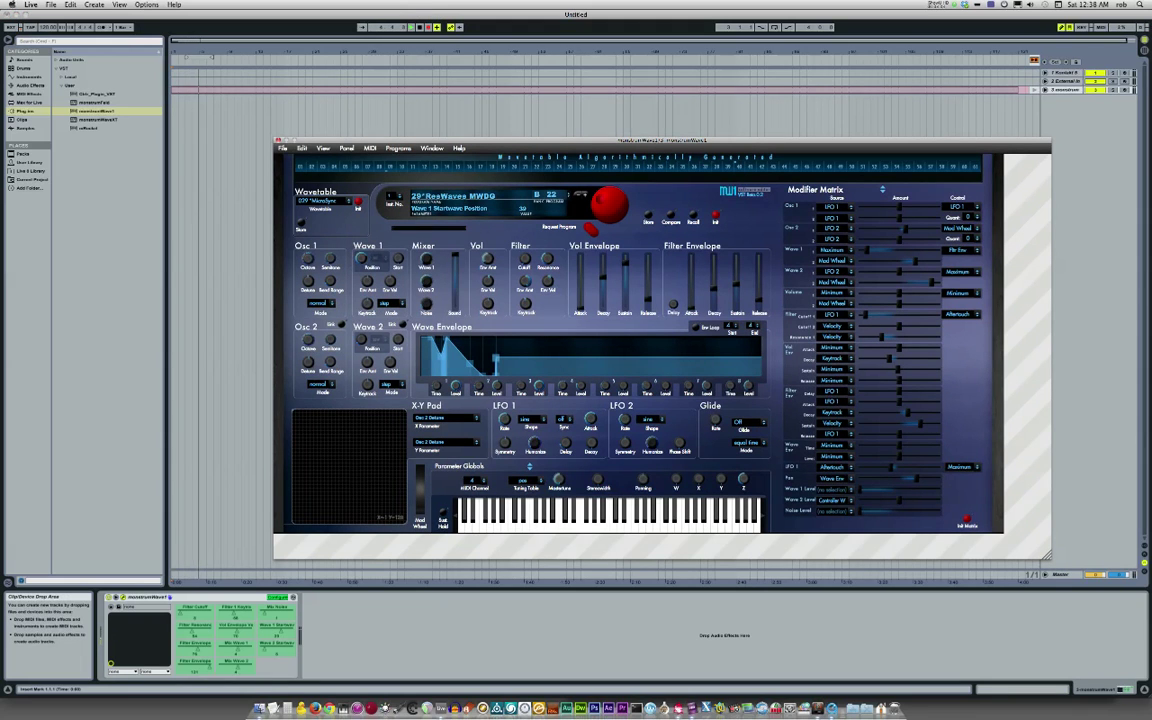
pyautogui.click(1046, 90)
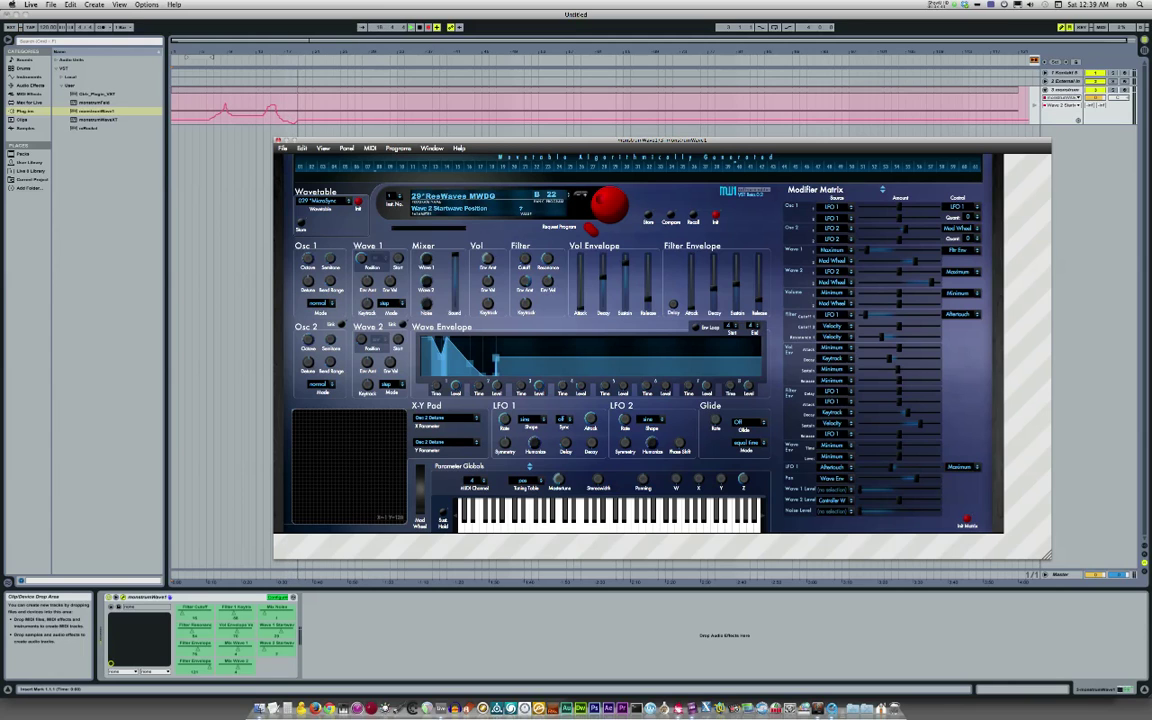
pyautogui.moveTo(362, 258); pyautogui.dragTo(366, 240)
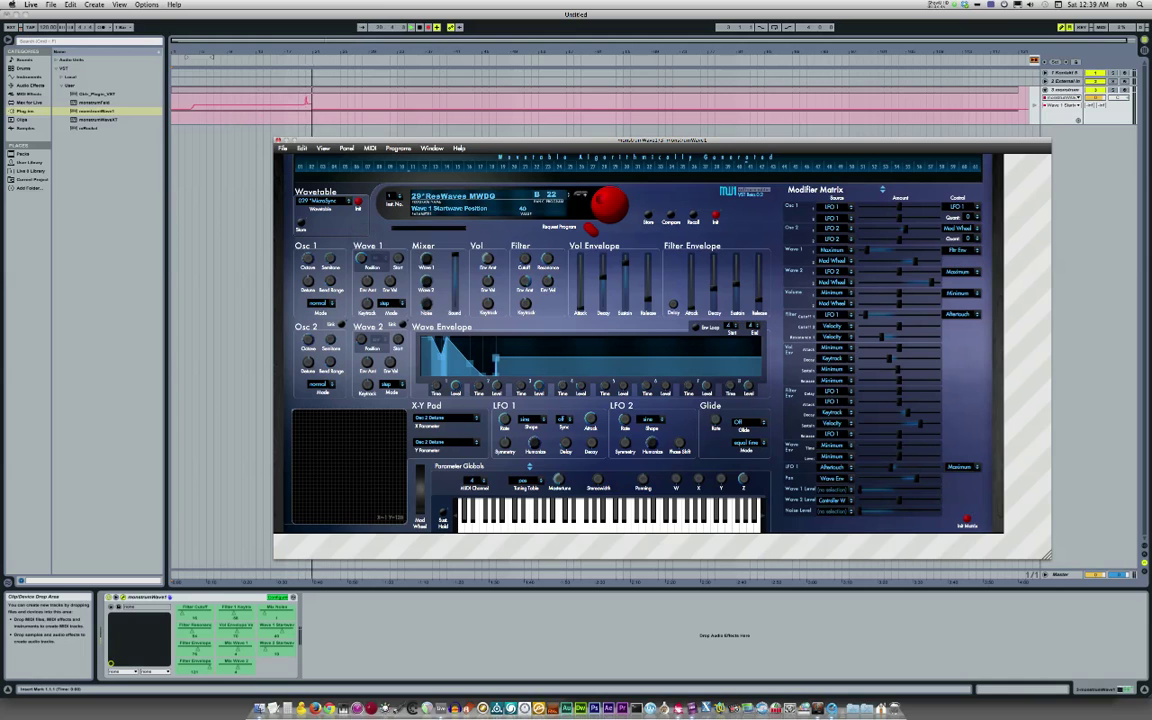
pyautogui.moveTo(525, 259); pyautogui.dragTo(549, 255)
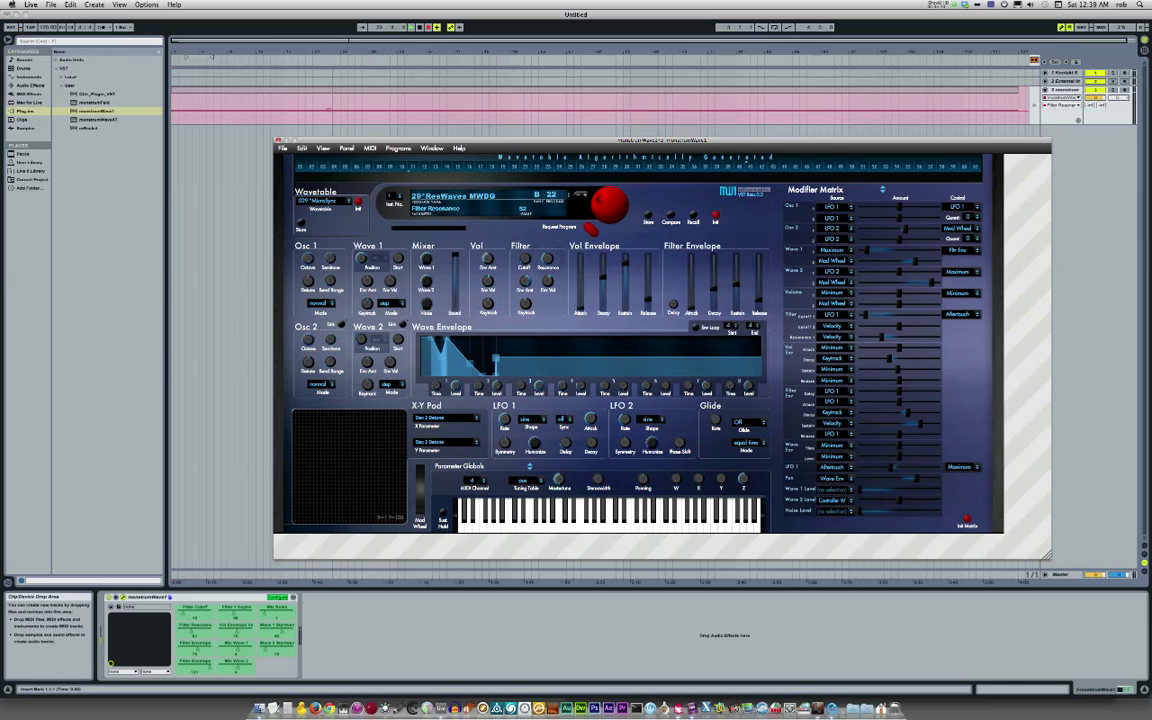
pyautogui.moveTo(548, 257); pyautogui.dragTo(547, 260)
pyautogui.click(420, 27)
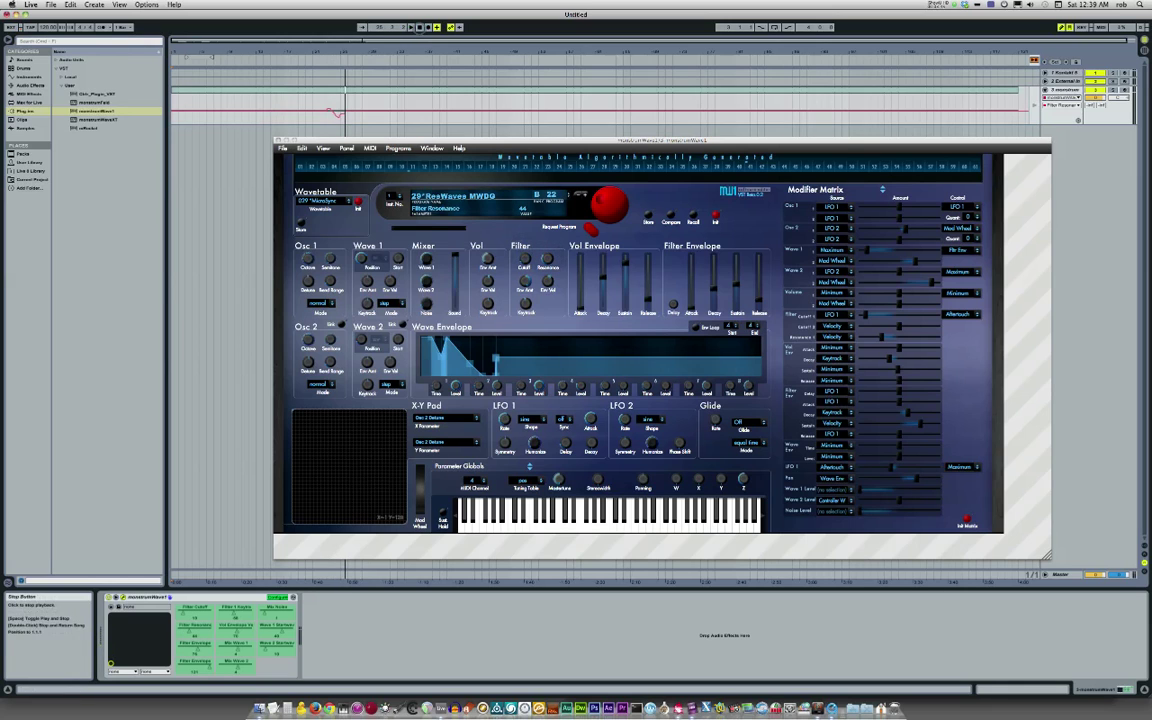
# Return to the arrangement's automation and play the recorded parameter movements from the start, with the plug-in window clear of the automation lane
pyautogui.click(1033, 61)
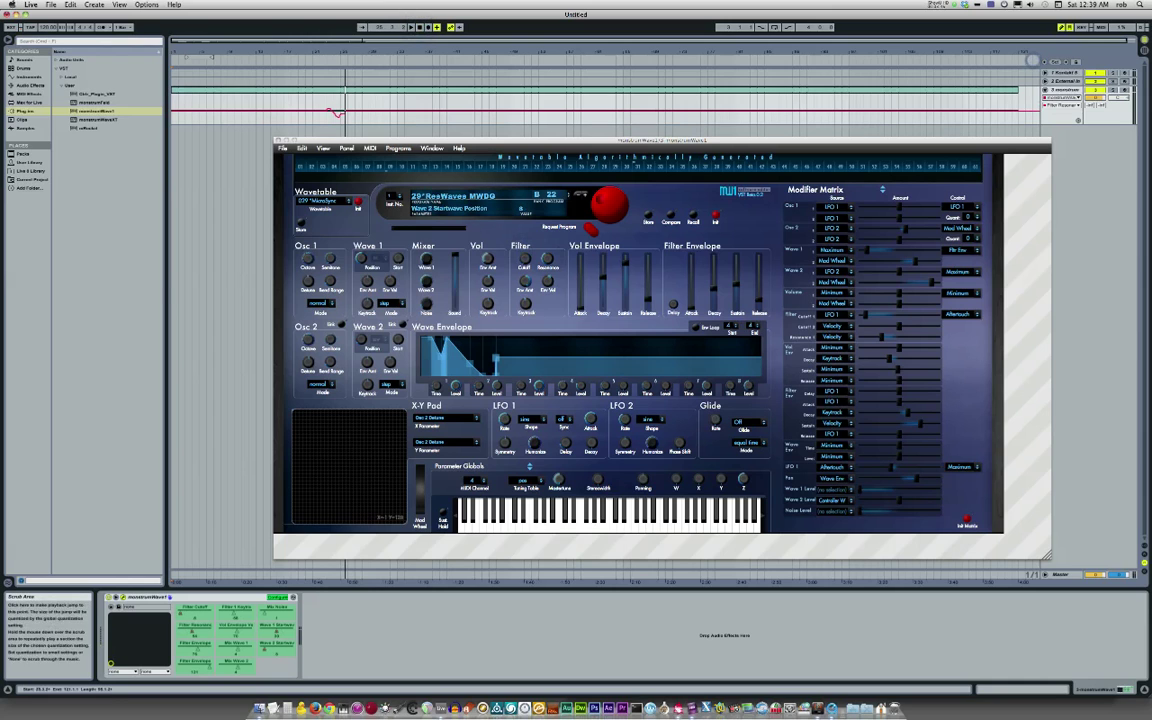
pyautogui.click(420, 27)
pyautogui.click(412, 27)
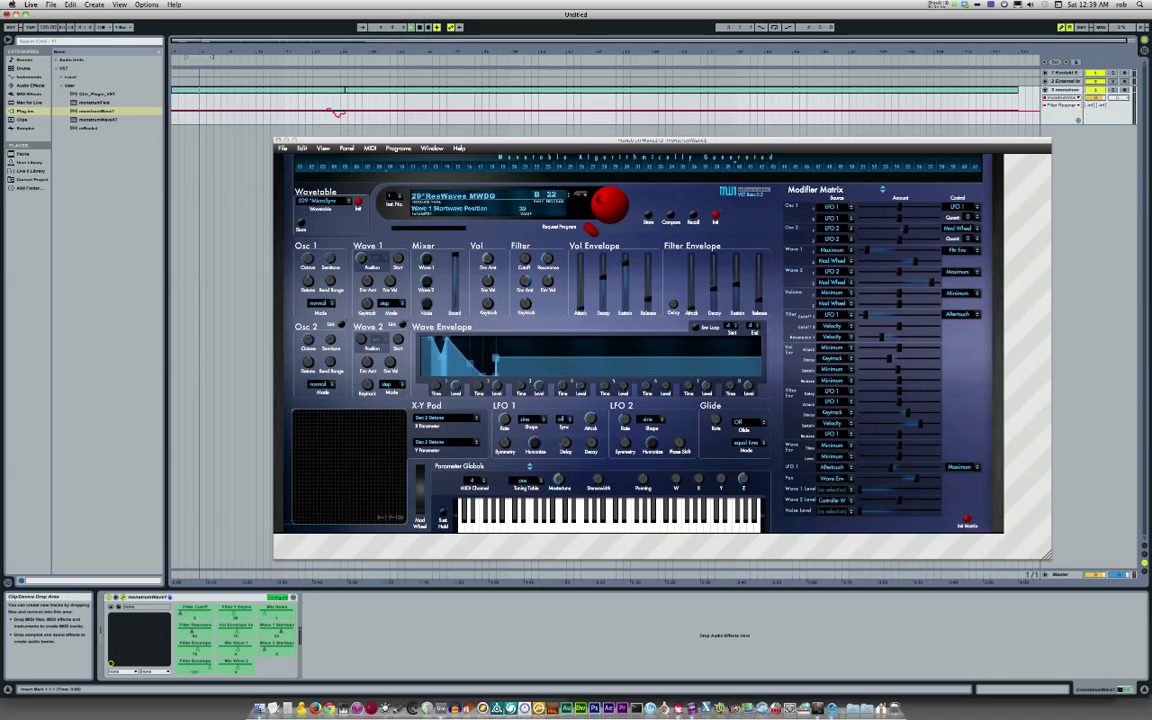
pyautogui.moveTo(542, 136); pyautogui.dragTo(533, 137)
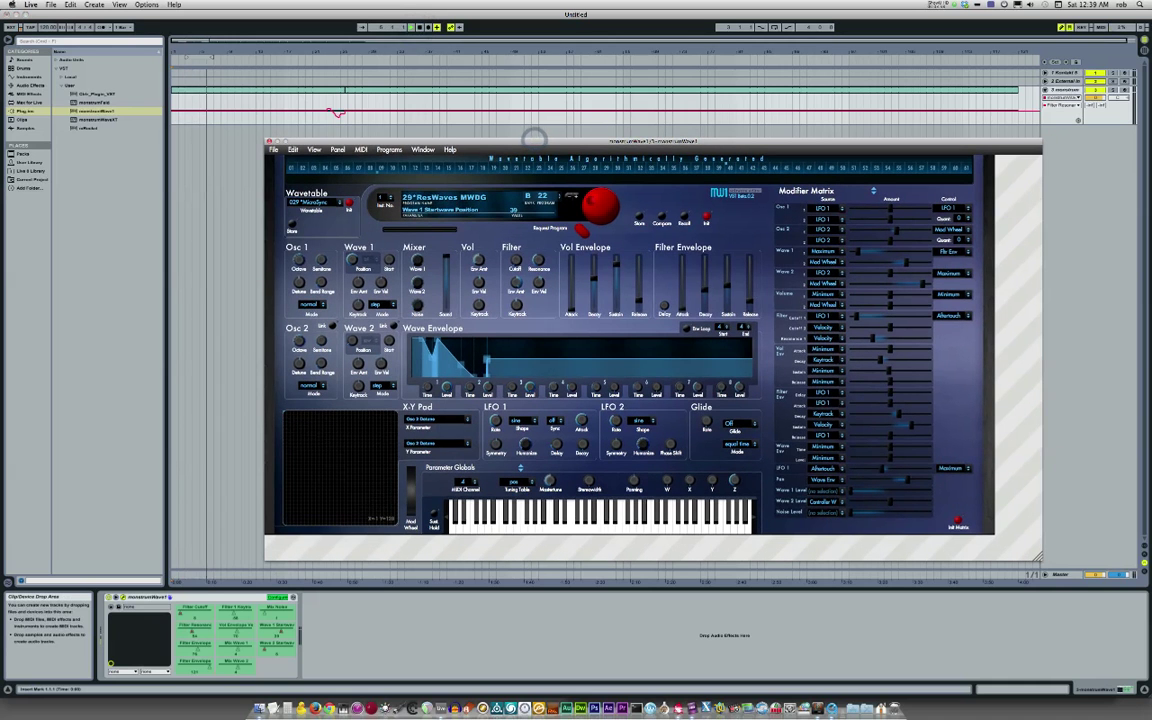